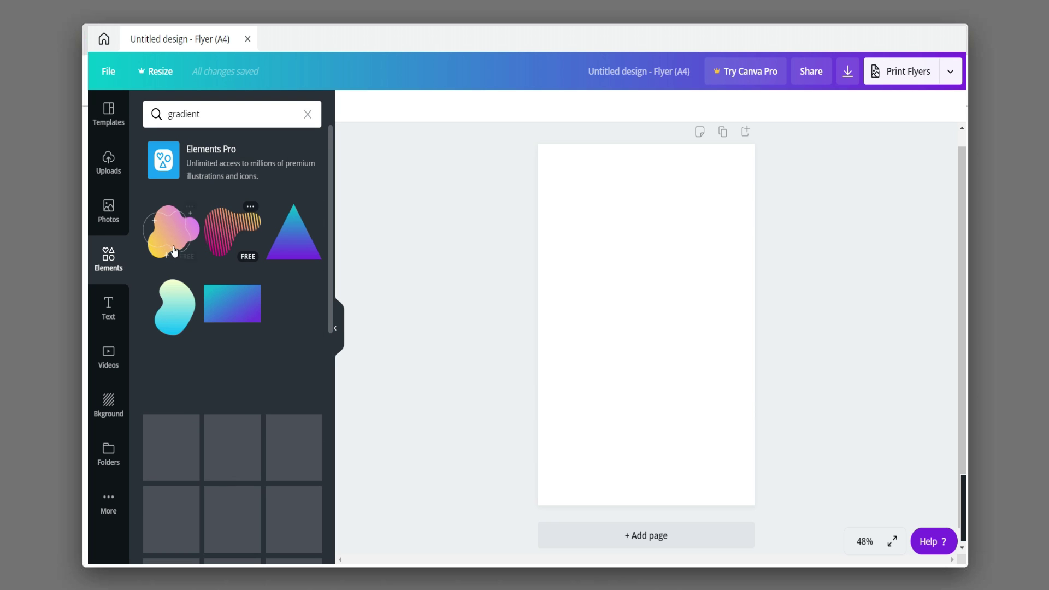
Rotate the teal-to-purple gradient rectangle to -90° and enlarge it to cover the whole flyer page
drag(642, 381, 741, 334)
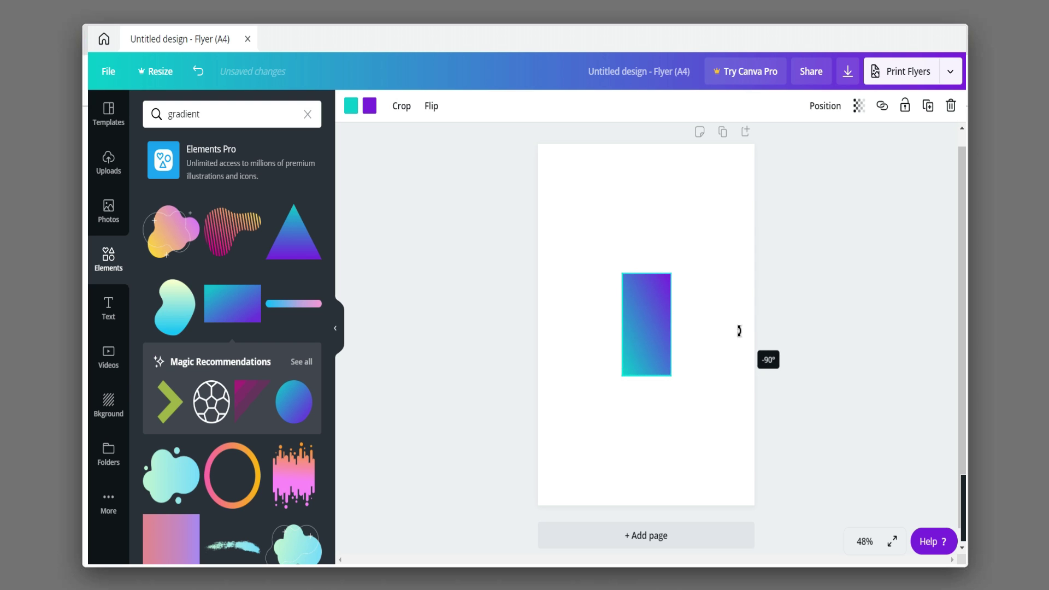
drag(631, 296, 568, 199)
drag(583, 239, 855, 555)
drag(653, 423, 677, 348)
click(806, 323)
click(746, 323)
click(778, 323)
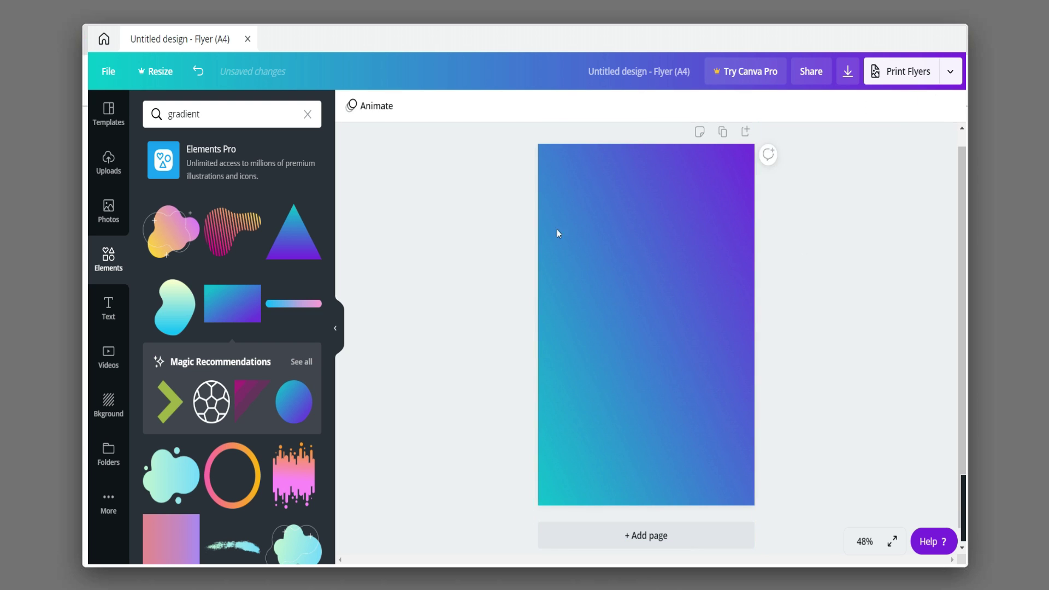
Clear the gradient search, browse the Frames collection and add the torn-paper frame to the page
click(105, 261)
click(307, 114)
scroll(189, 331, down, 3)
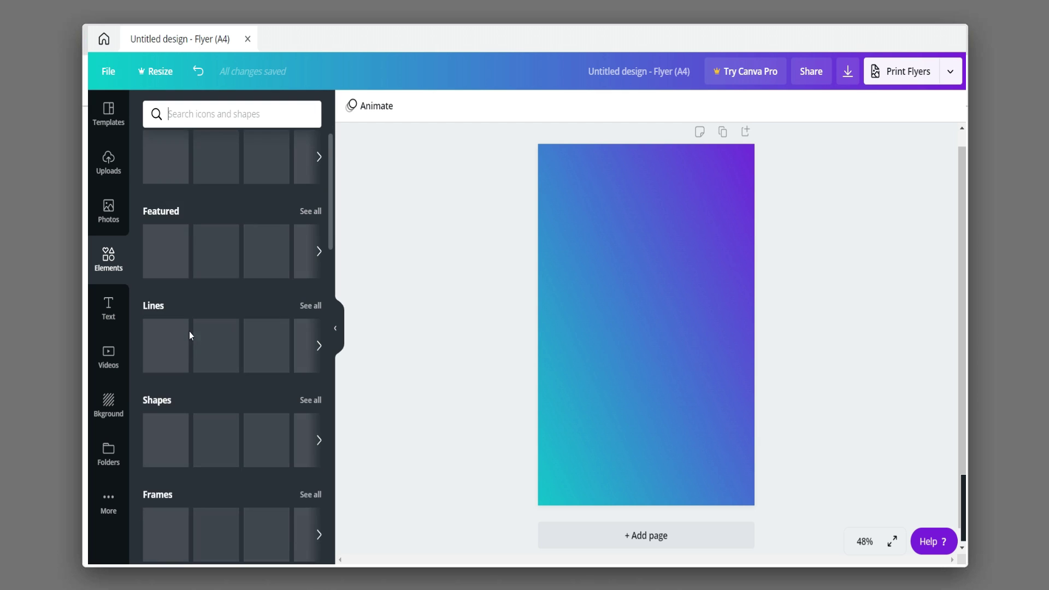
click(311, 394)
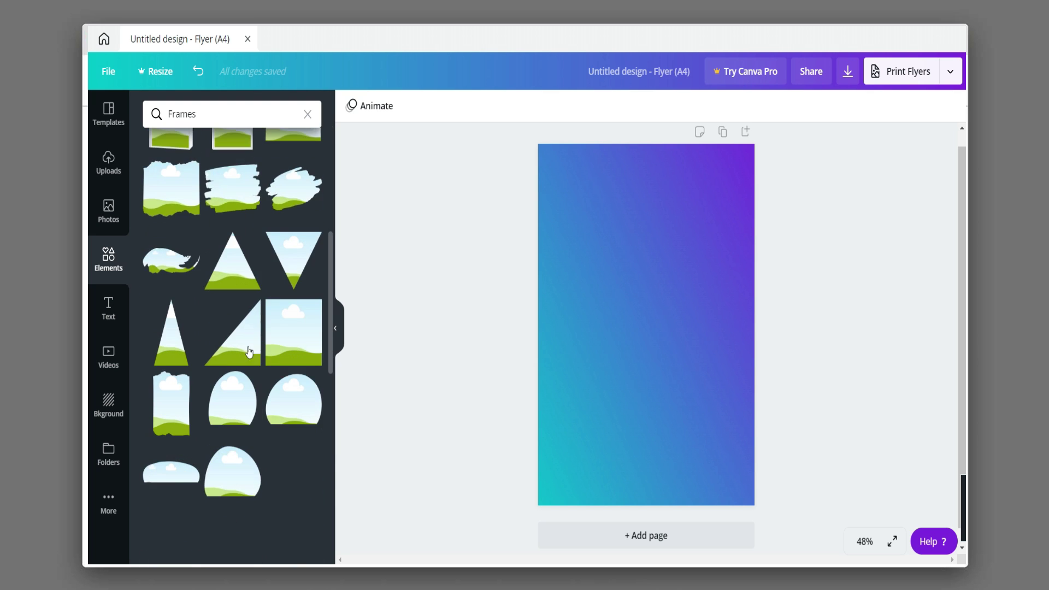
scroll(248, 350, down, 3)
scroll(249, 350, up, 3)
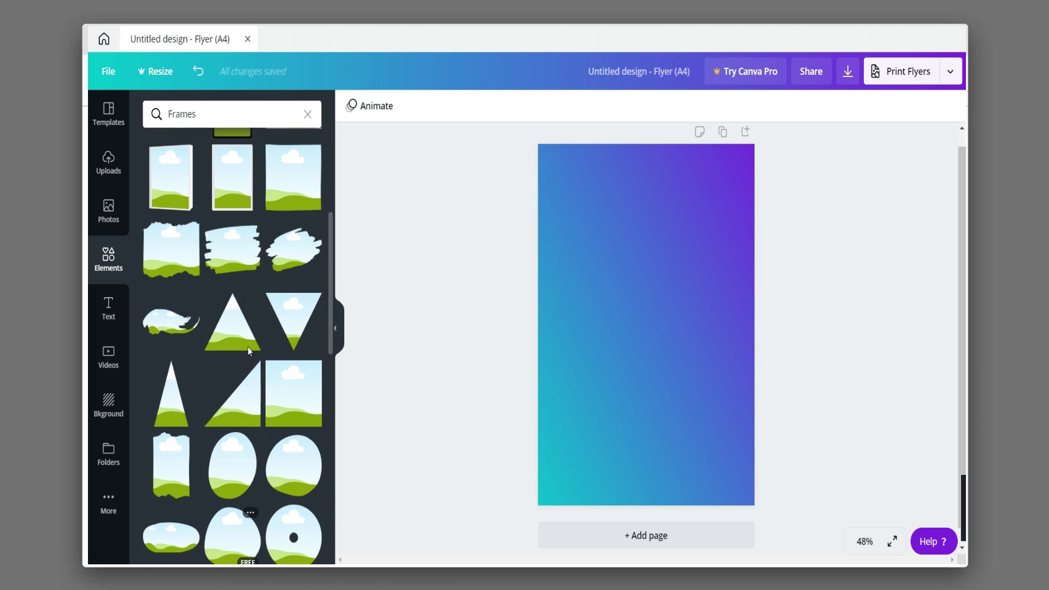
click(165, 232)
Enlarge the torn-paper frame past the page width and position it so its torn lower edge crosses the page's middle
drag(634, 320, 580, 166)
drag(655, 234, 765, 331)
drag(605, 276, 605, 272)
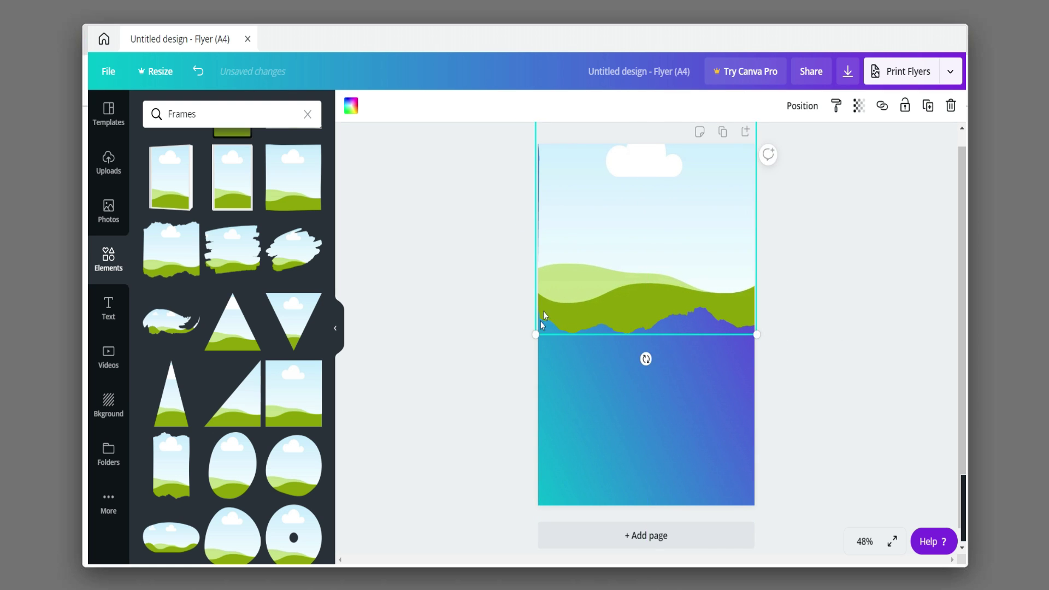
drag(535, 334, 529, 340)
mouse_move(605, 285)
mouse_down()
mouse_move(614, 279)
mouse_move(612, 288)
mouse_up()
Duplicate the torn-paper frame, color the copy white and align it over the original
key(ctrl+d)
click(355, 105)
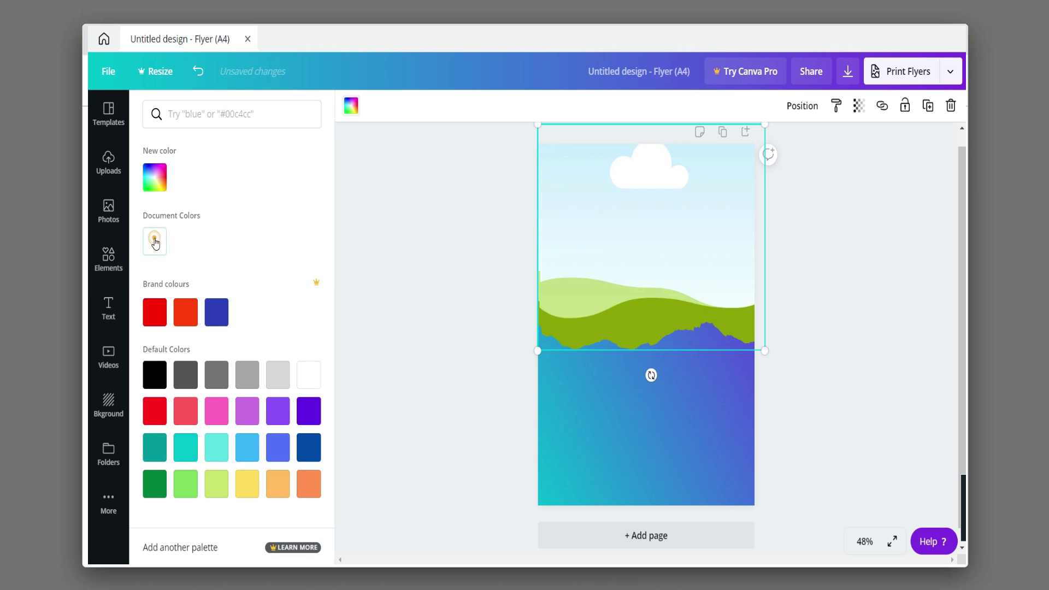
drag(619, 244, 619, 238)
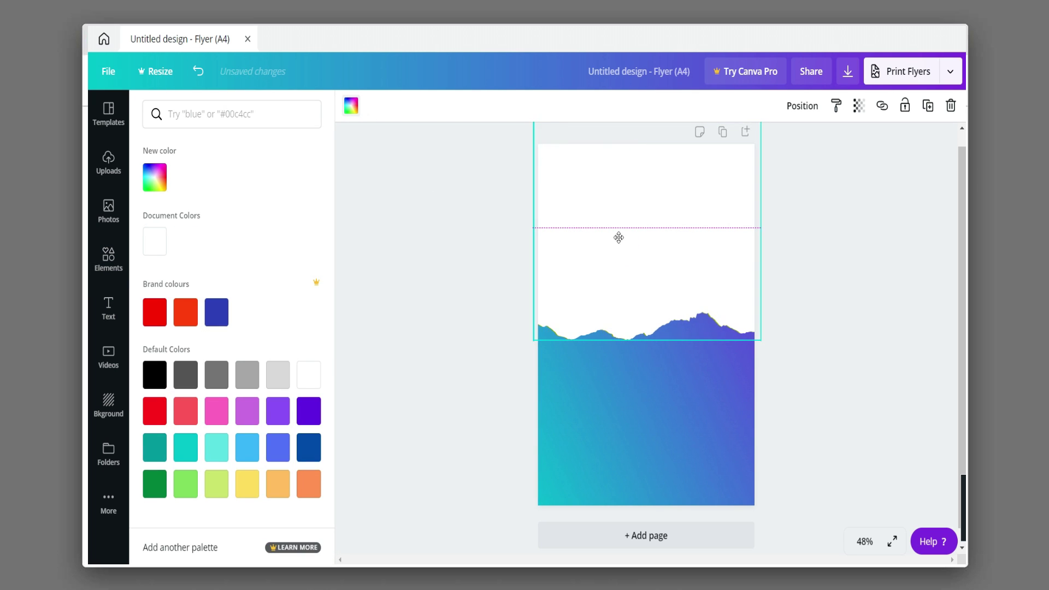
right_click(620, 242)
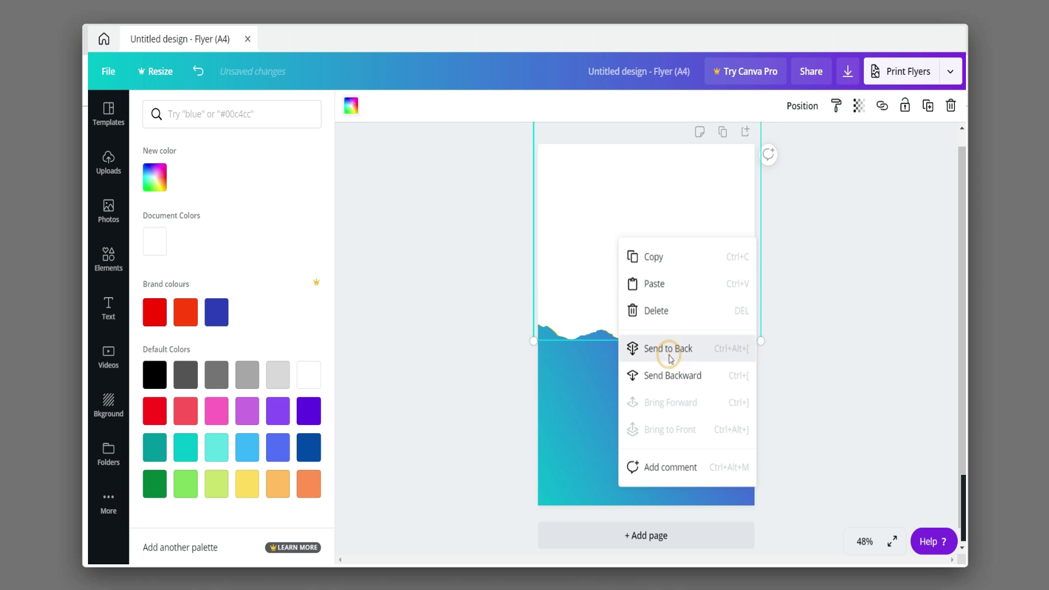
click(669, 350)
key(ctrl+z)
Send the white frame one layer backward and shift the front frame slightly up to expose a white torn edge
click(690, 248)
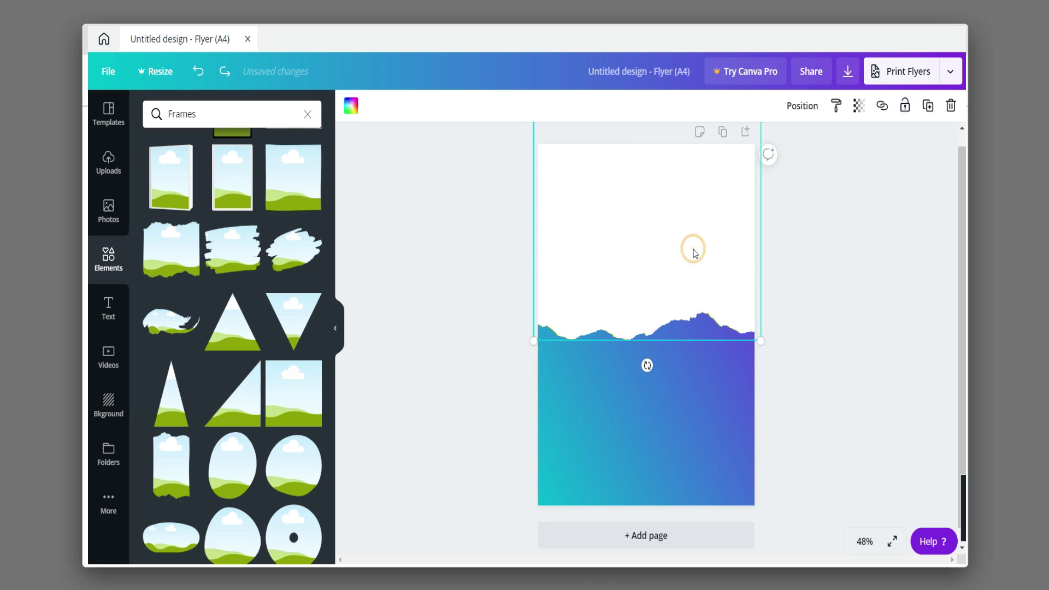
right_click(693, 249)
click(747, 386)
drag(691, 285, 689, 280)
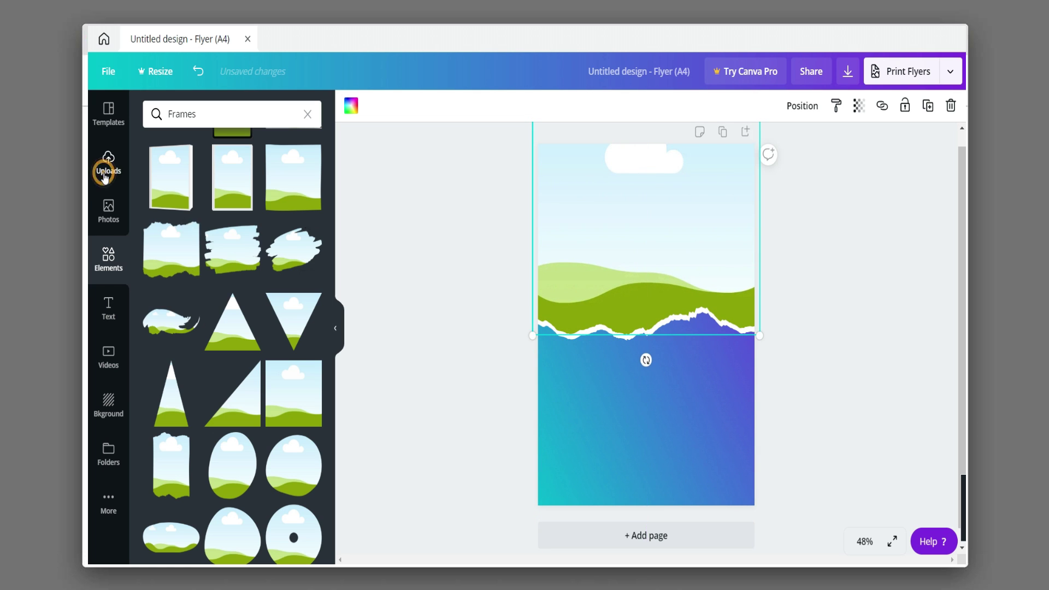
Fill the front torn-paper frame with the liked photo of the red-haired woman wearing a backpack
click(105, 173)
click(108, 452)
click(186, 201)
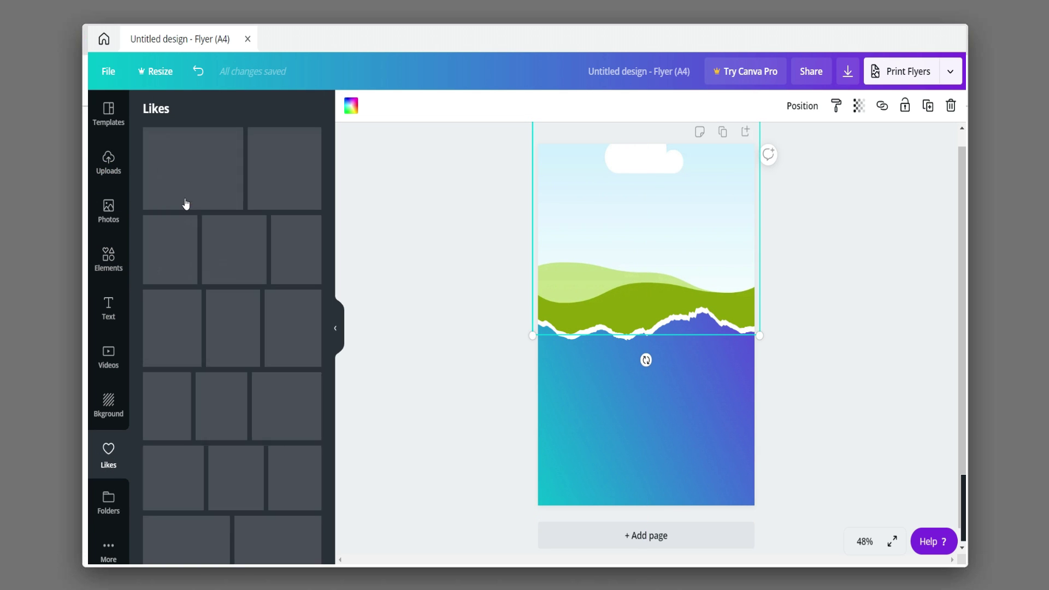
drag(482, 205, 629, 227)
Shift the photo slightly to the right inside its torn-paper frame
double_click(664, 229)
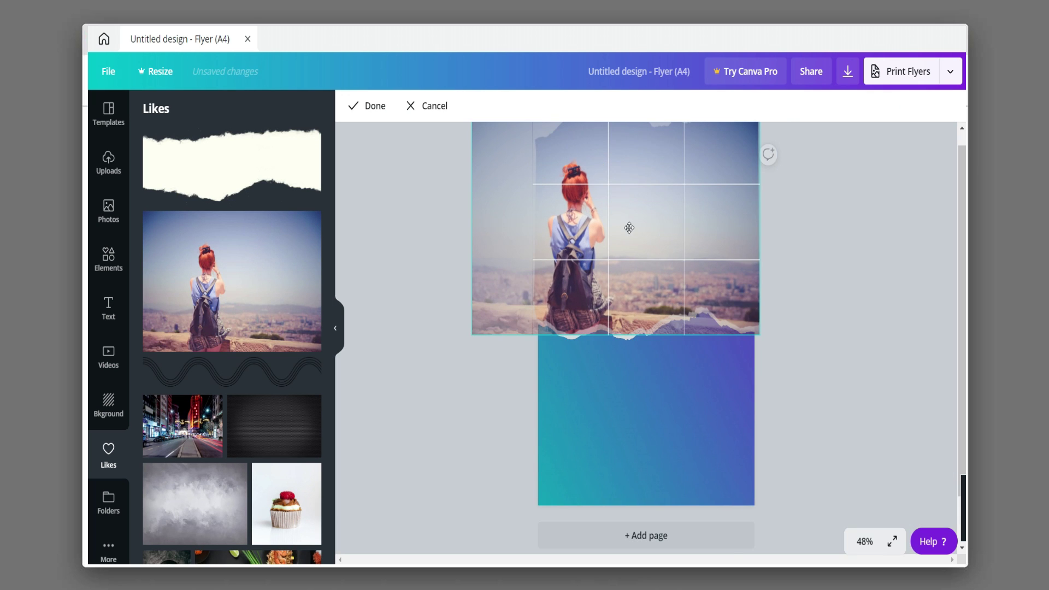
click(829, 245)
double_click(671, 236)
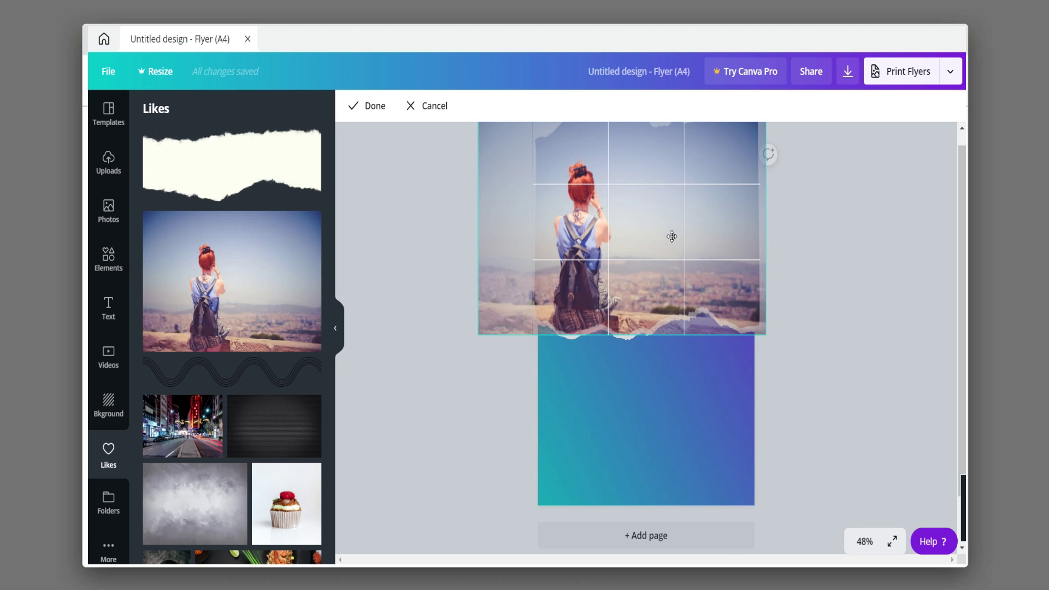
click(898, 255)
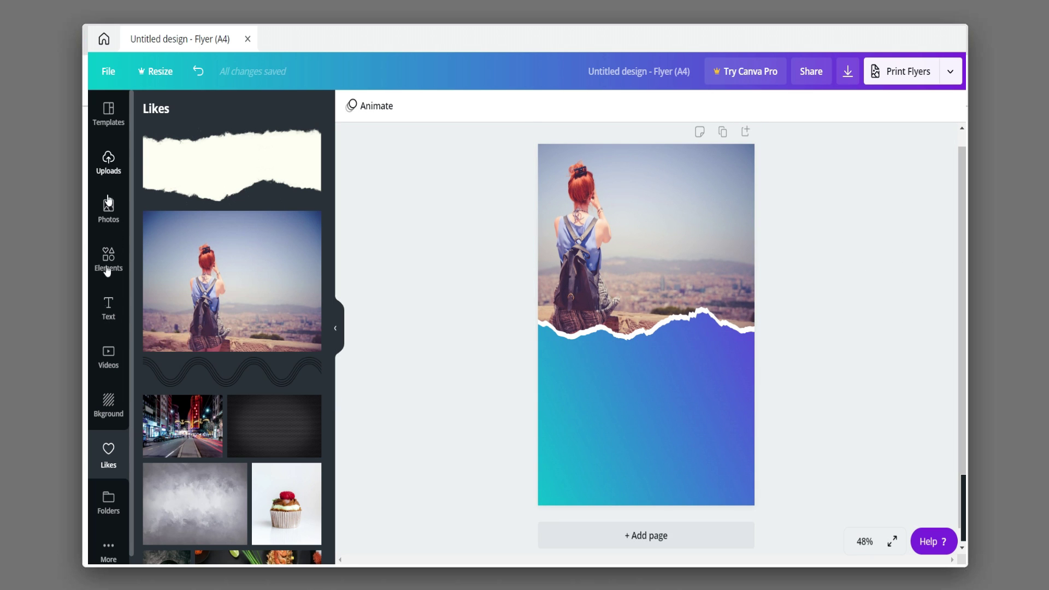
Add another torn-paper frame, rotate it diagonally and place it over the page's lower-right corner
click(108, 161)
click(109, 257)
click(198, 254)
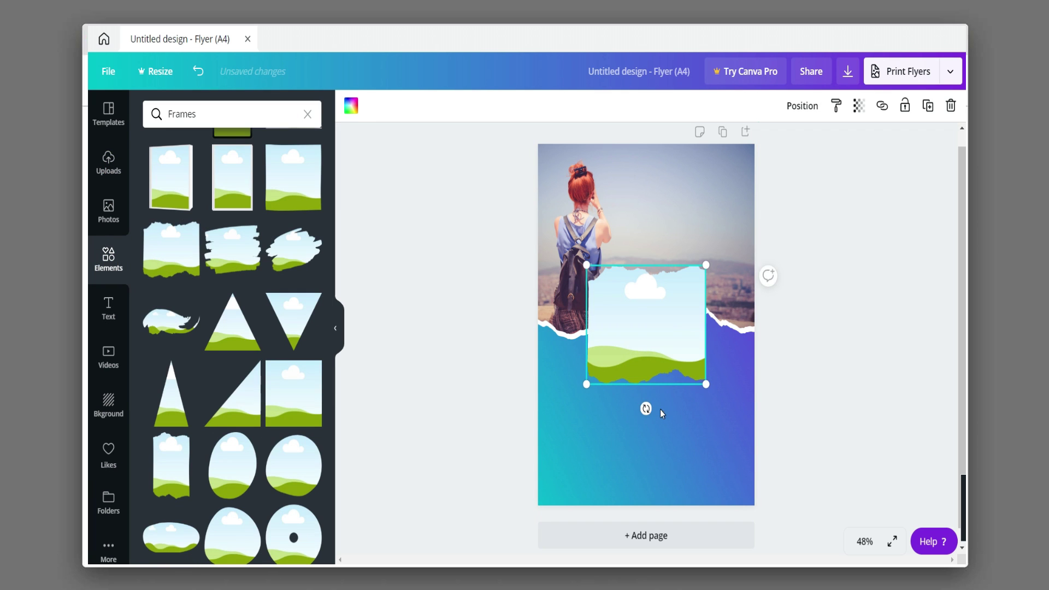
drag(705, 419, 721, 424)
drag(658, 309, 727, 491)
click(809, 408)
click(751, 490)
Color the corner torn-paper frame white and offset a second copy of the frame outward over it
click(351, 106)
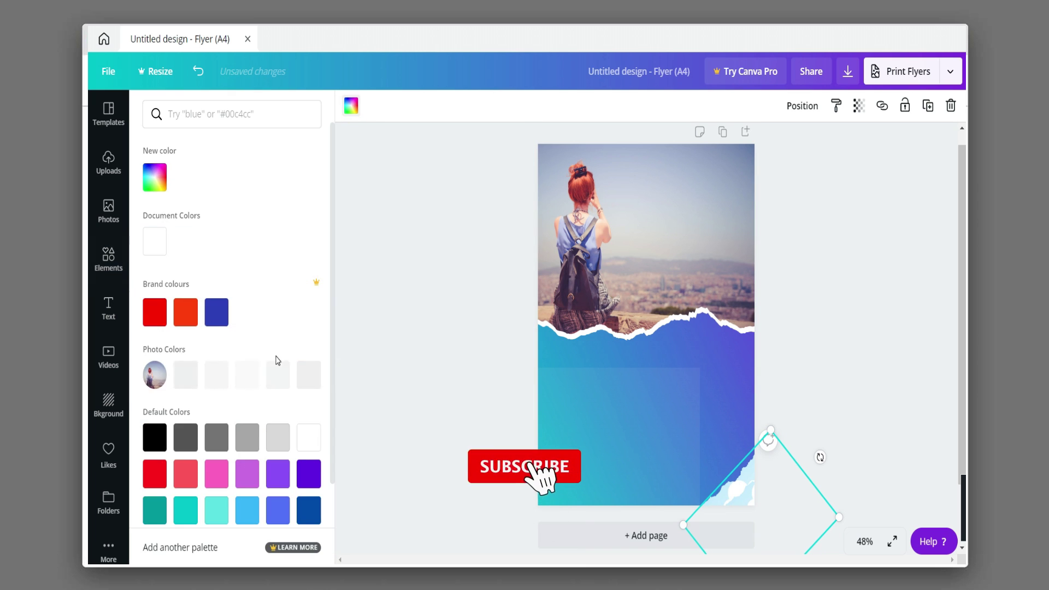
click(309, 374)
drag(757, 499, 772, 498)
Color the front corner frame blue and move it inward, leaving only a thin white torn edge
click(349, 107)
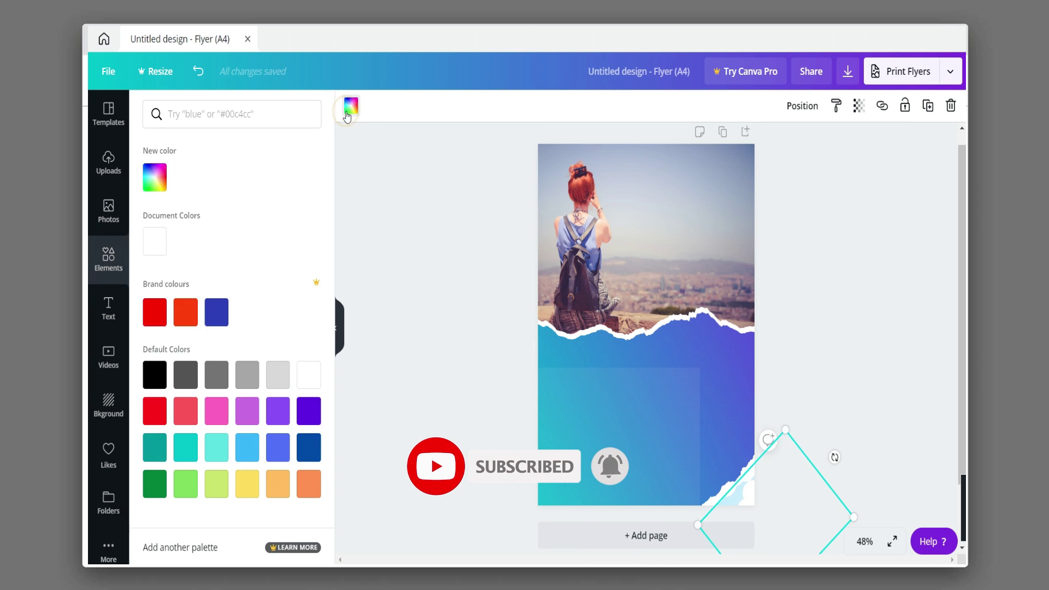
click(221, 307)
click(277, 447)
drag(747, 496, 737, 498)
click(829, 358)
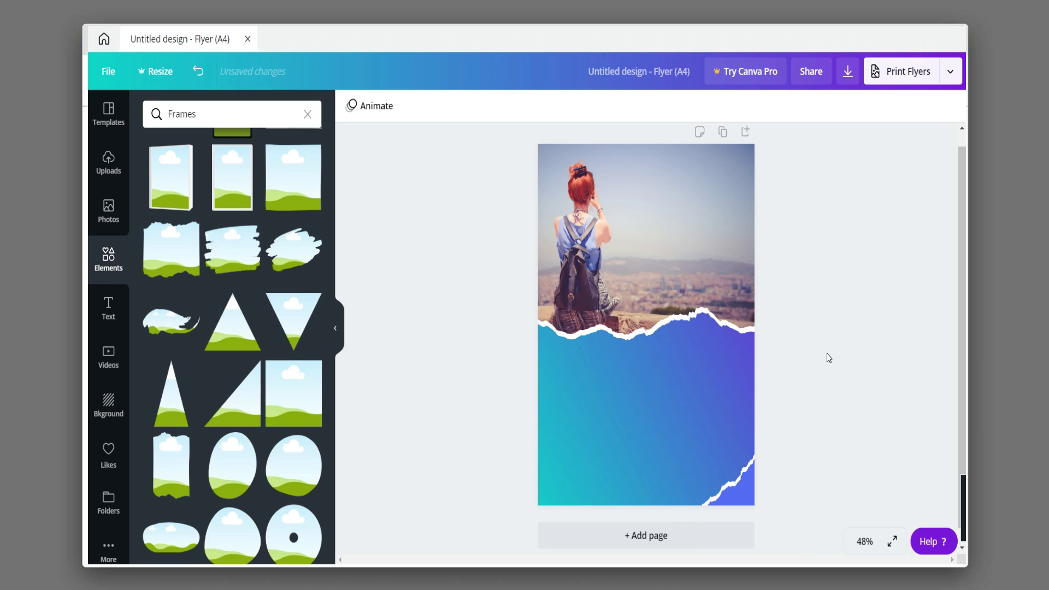
Add two headings, one above the other, on the gradient area below the photo
click(108, 309)
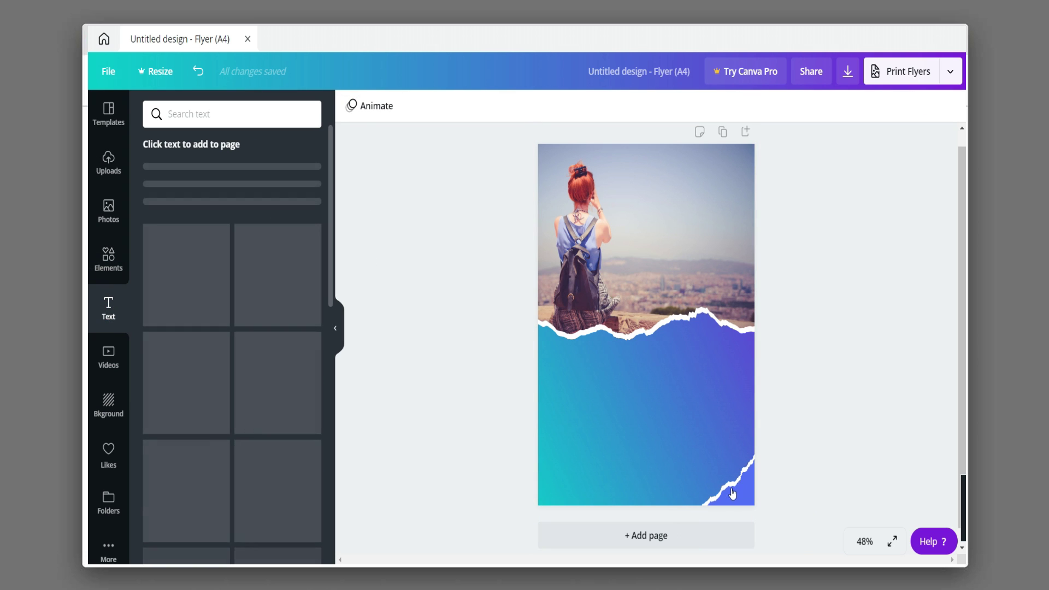
drag(794, 416, 724, 490)
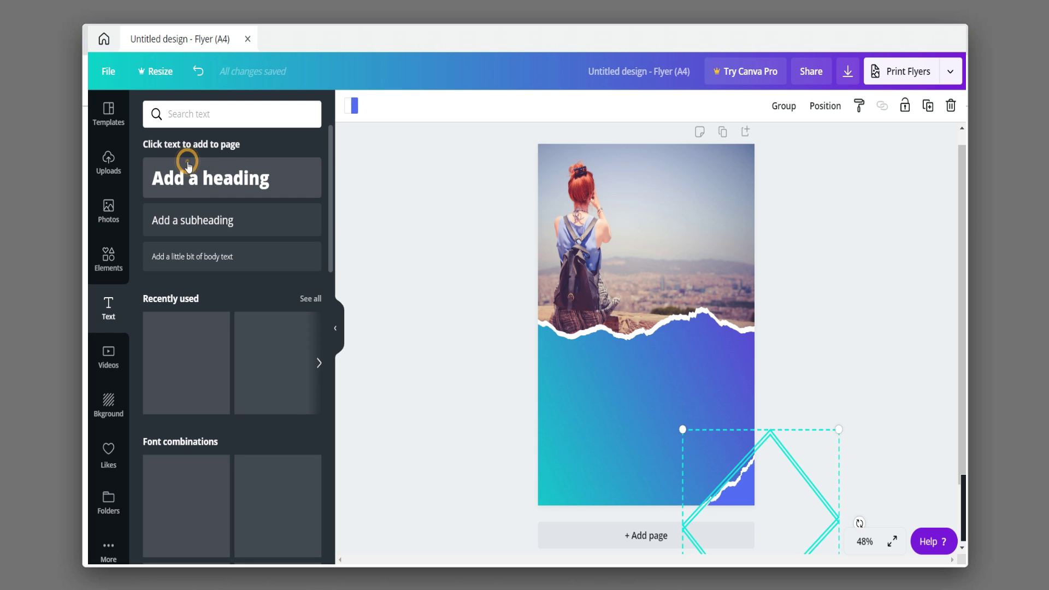
click(204, 176)
drag(667, 319, 688, 402)
click(681, 335)
drag(681, 336, 682, 361)
Replace the upper heading with "Enjoy Your" copied from the Notepad document and set its font to Caveat
key(alt+Tab)
click(319, 141)
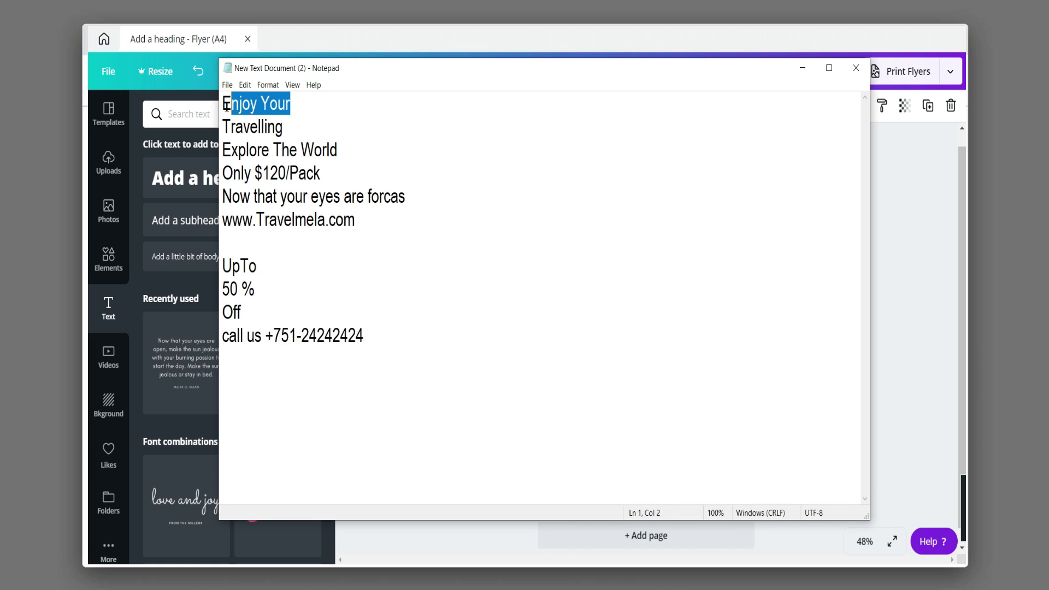
click(894, 192)
click(694, 348)
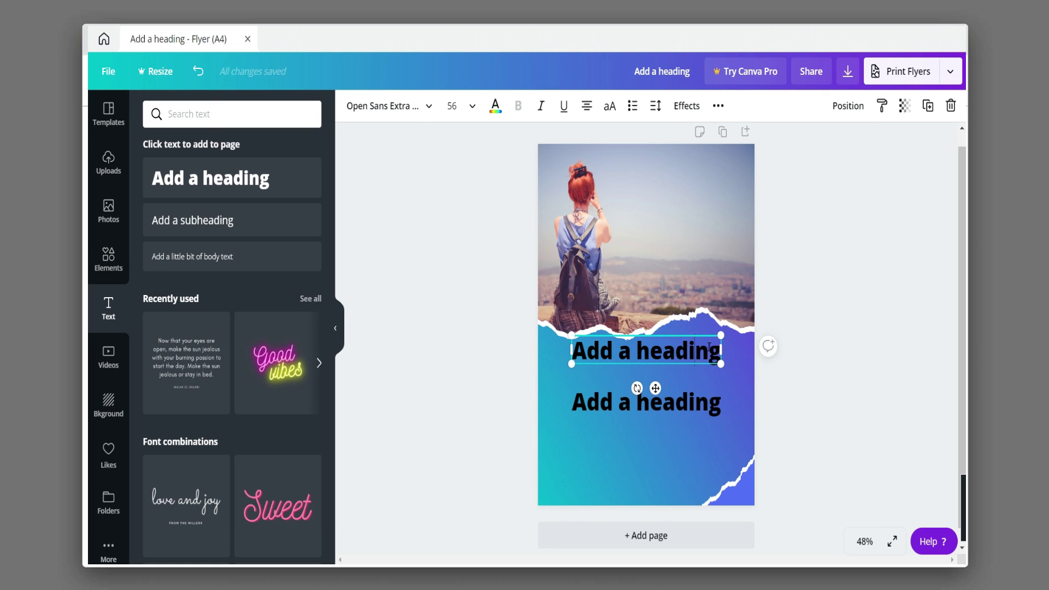
drag(716, 346, 584, 342)
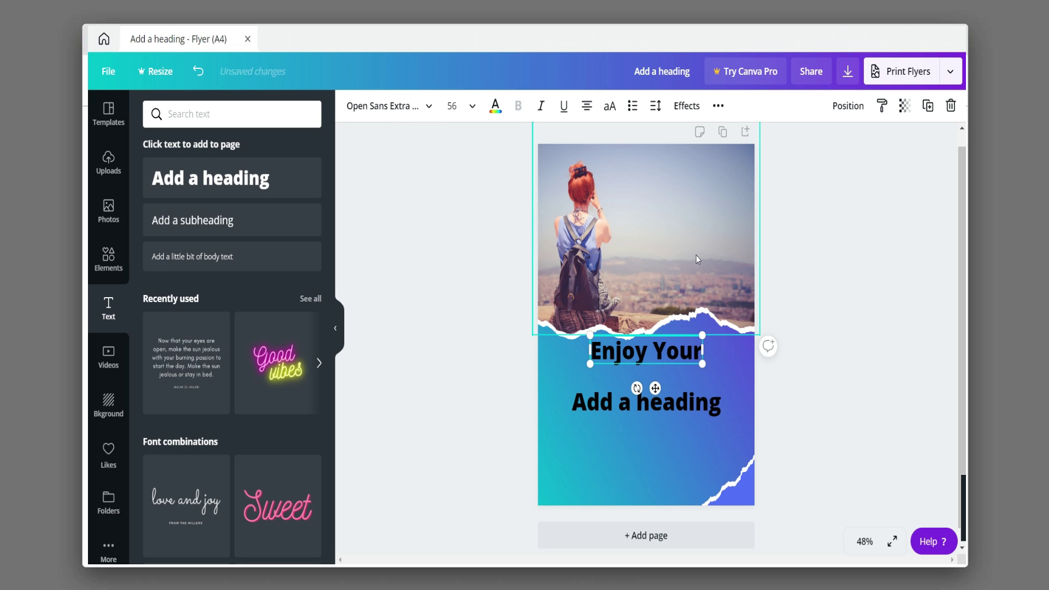
text(Enjoy Your)
click(391, 108)
click(177, 259)
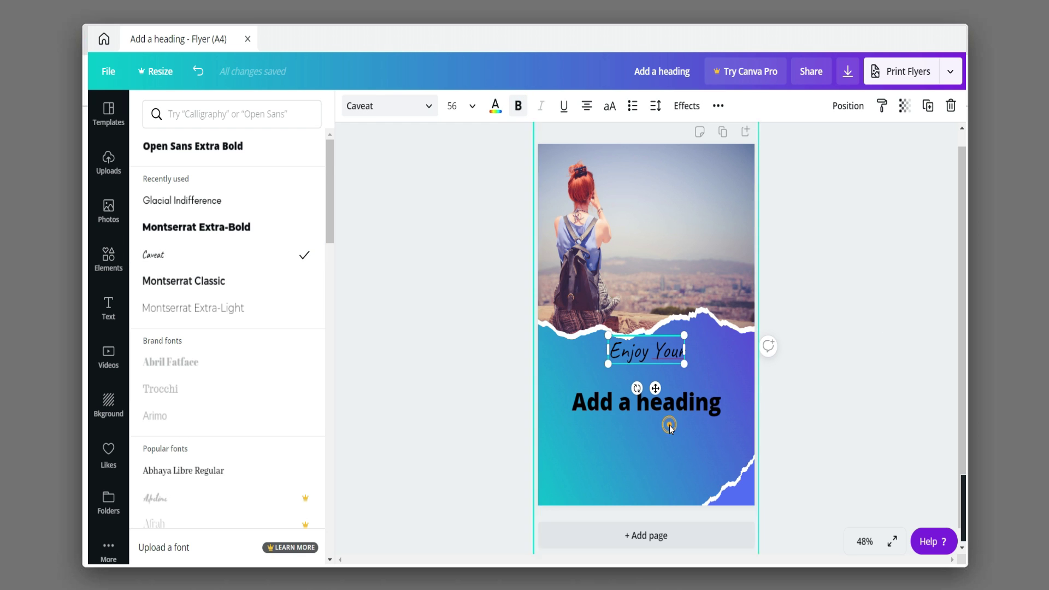
Delete the lower placeholder heading from the gradient area
click(671, 397)
click(671, 396)
key(Delete)
click(753, 390)
Enlarge "Enjoy Your" to about size 80.9, place it beside the woman on the photo and color it the document's blue
click(668, 347)
drag(684, 364, 692, 225)
click(495, 106)
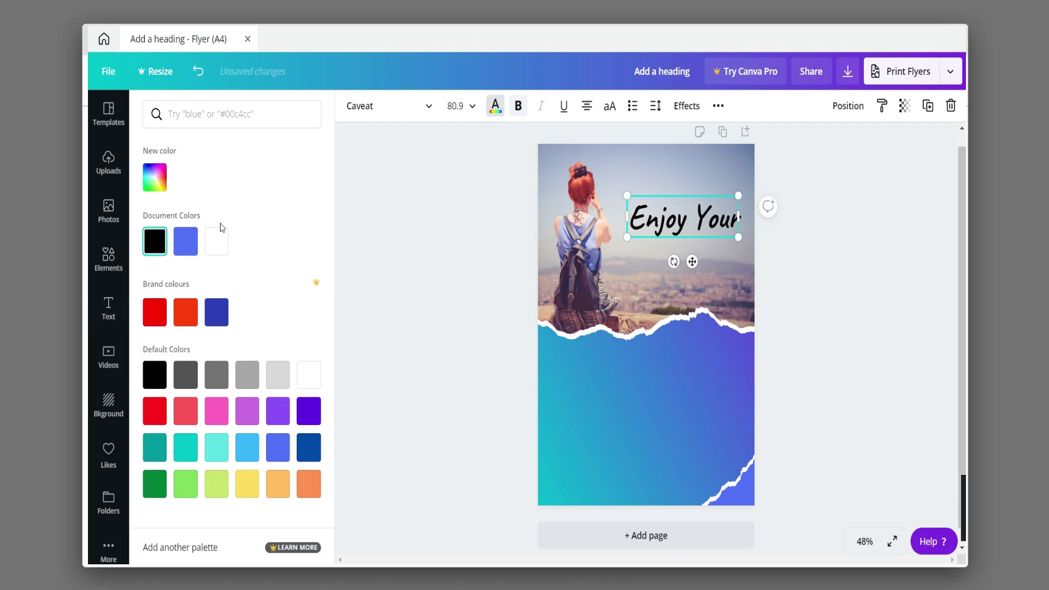
click(220, 246)
click(187, 249)
Duplicate "Enjoy Your" directly below itself and replace the copy's text with "Travelling" from the Notepad document
drag(685, 224, 677, 239)
key(ctrl+d)
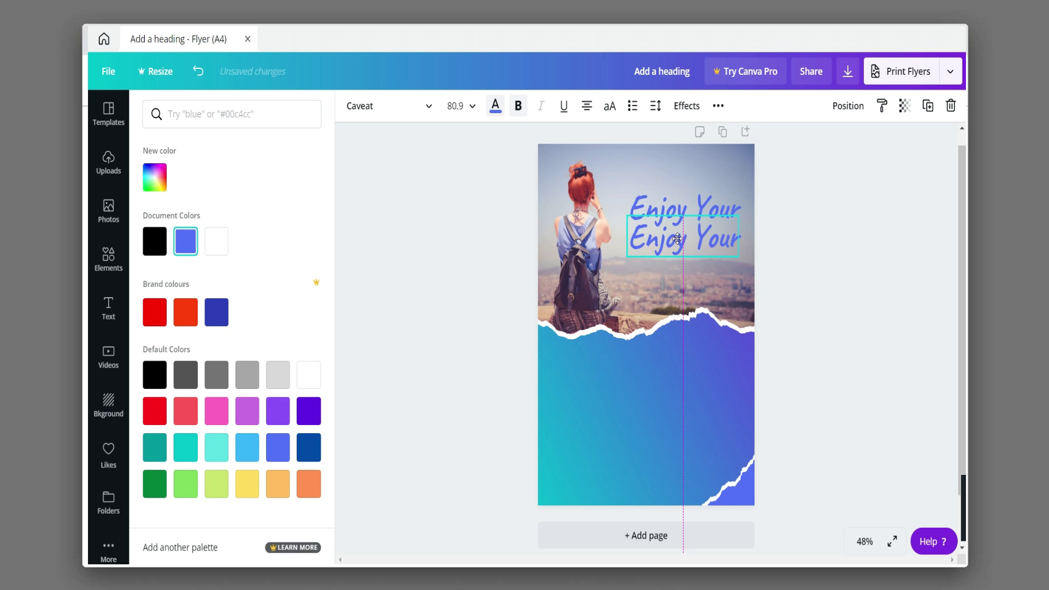
key(alt+Tab)
drag(297, 126, 257, 130)
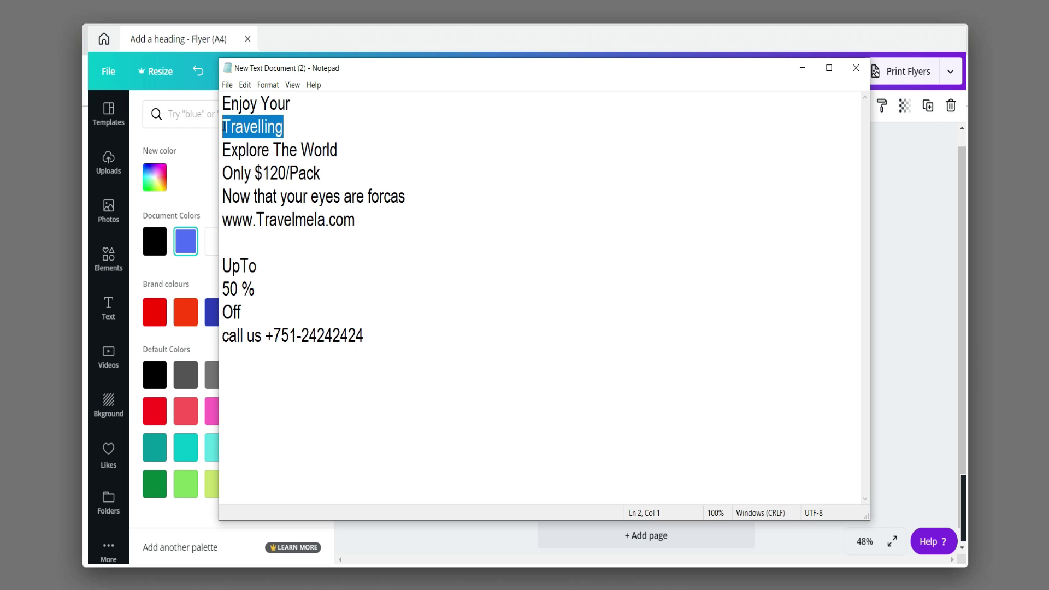
key(alt+Tab)
double_click(718, 234)
drag(739, 236, 633, 233)
key(ctrl+v)
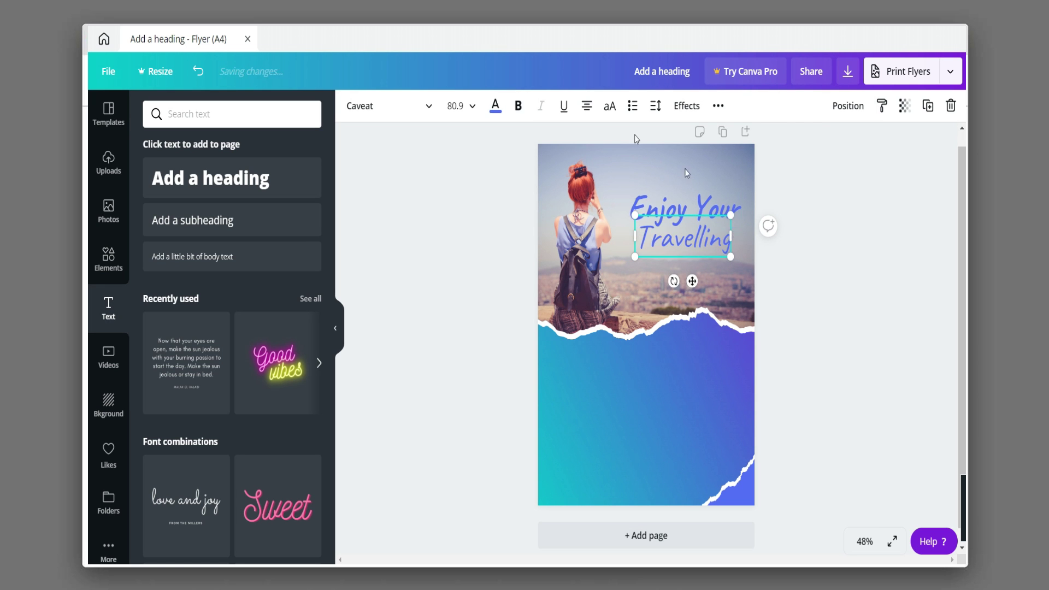
Color "Travelling" black, enlarge it to about size 114 and position it just below "Enjoy Your"
click(495, 106)
click(190, 236)
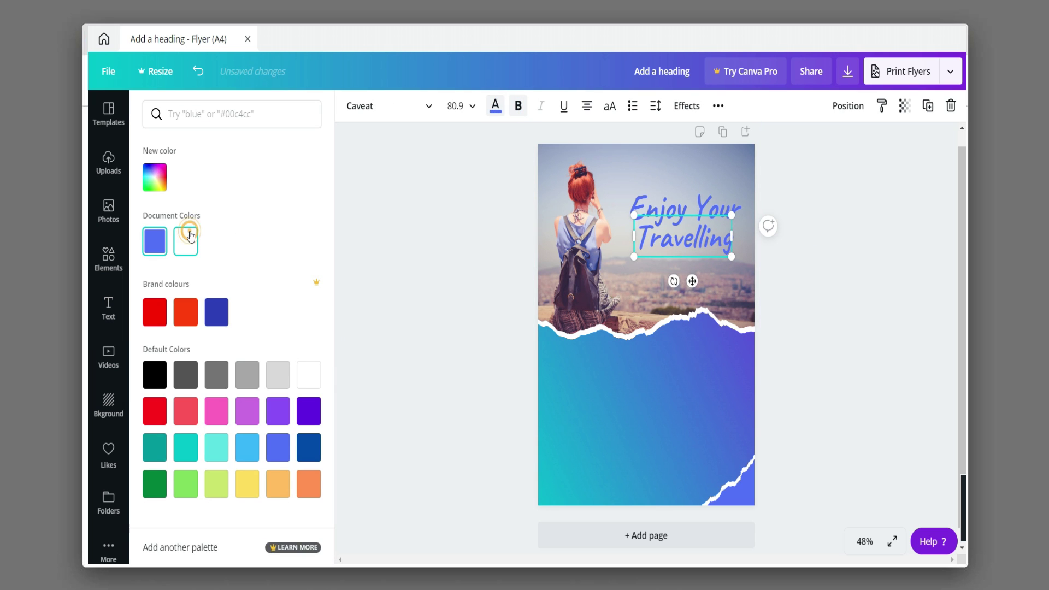
click(156, 375)
drag(633, 256, 604, 269)
drag(674, 247, 689, 247)
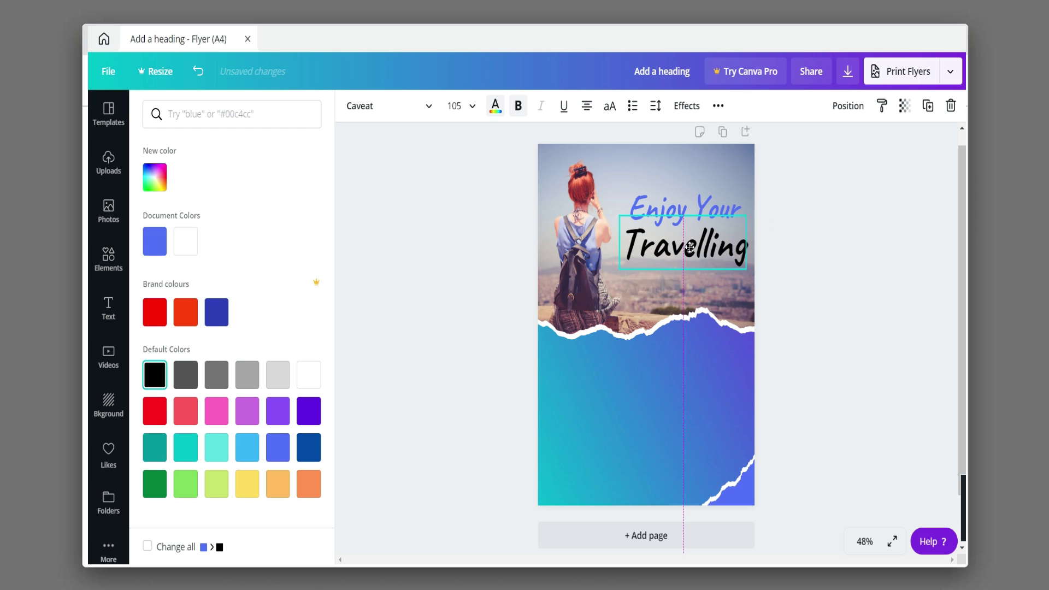
drag(606, 269, 605, 269)
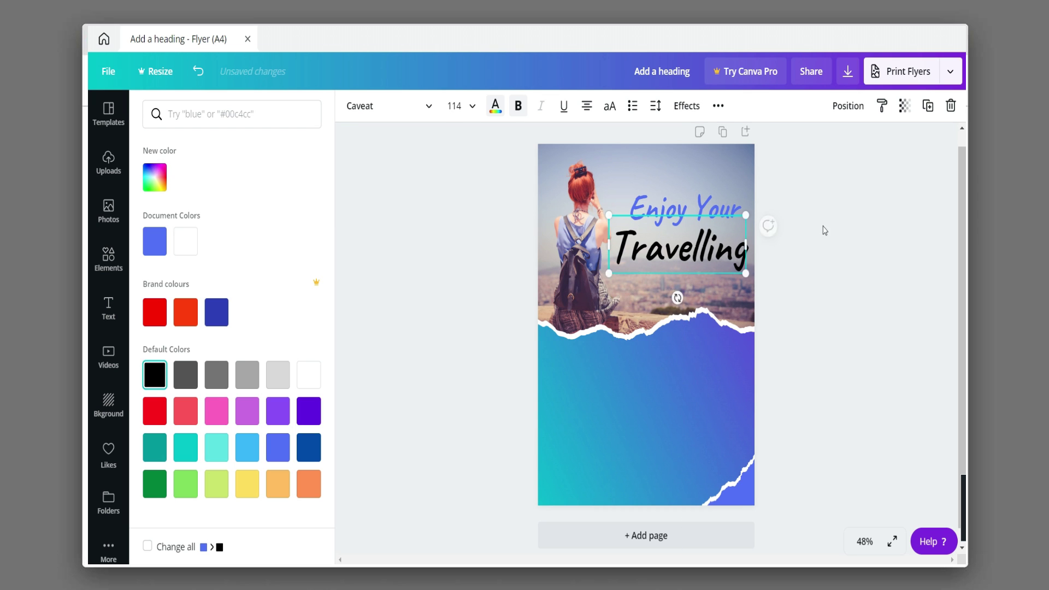
click(909, 246)
Clear the Frames search and add a circle from the Shapes collection to the page
click(108, 257)
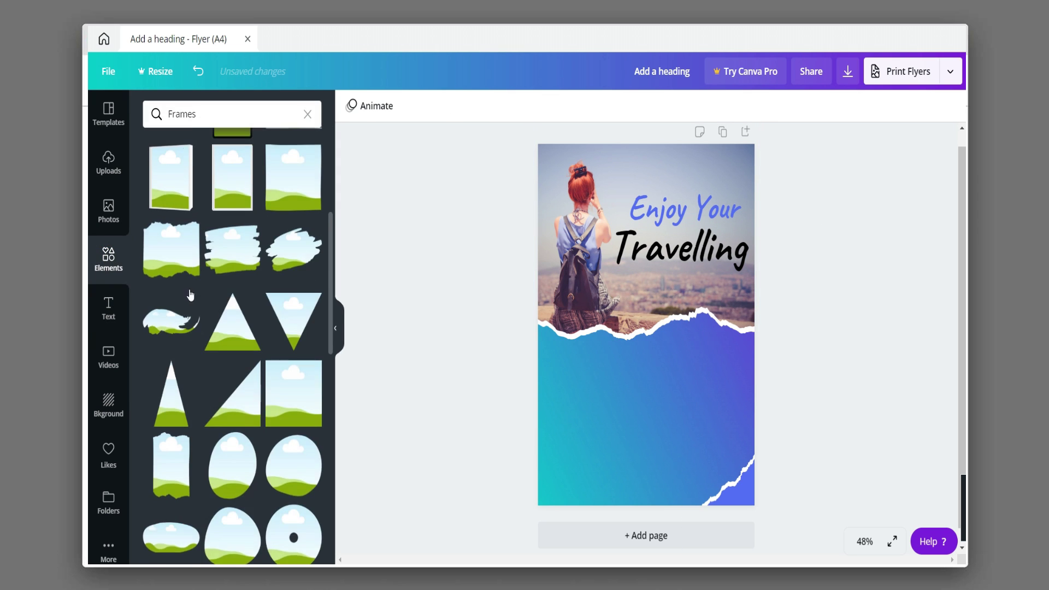
scroll(190, 295, up, 5)
click(303, 118)
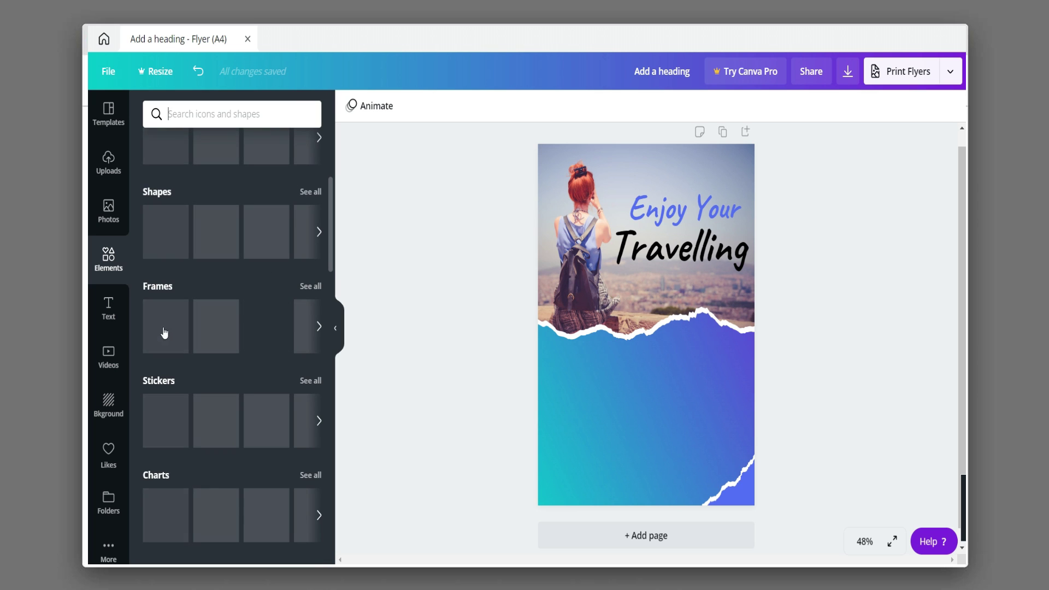
click(164, 239)
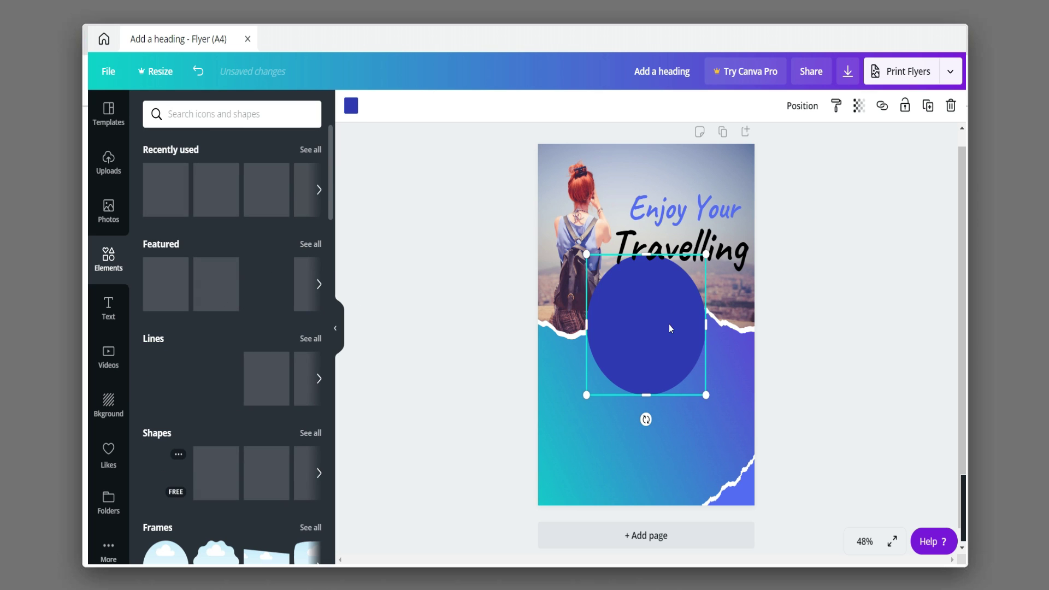
Move the circle onto the gradient area, color it ffae00 and shrink it
drag(663, 375, 660, 401)
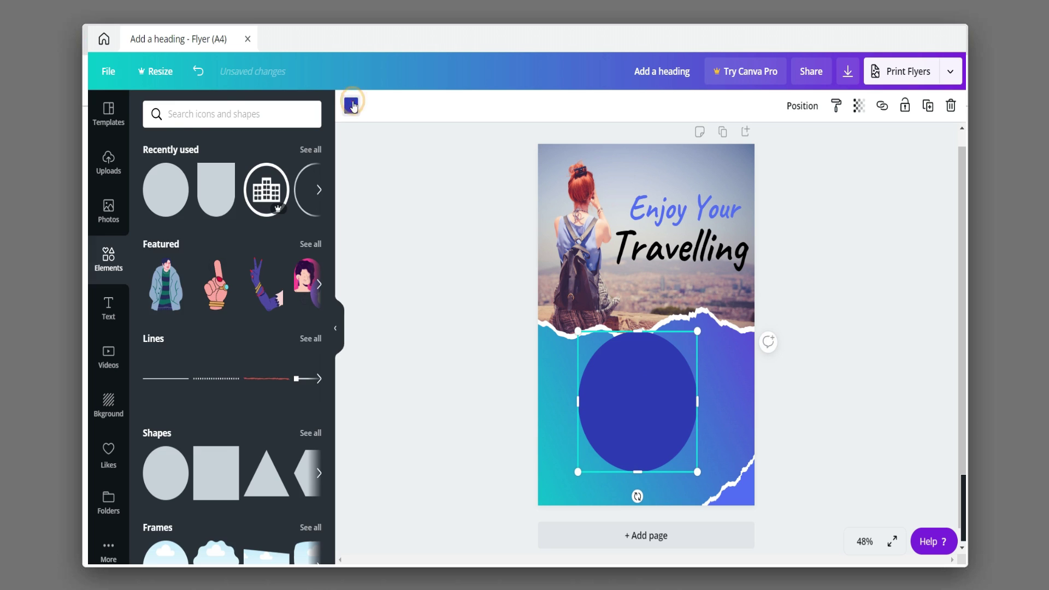
click(352, 104)
text(ffae00)
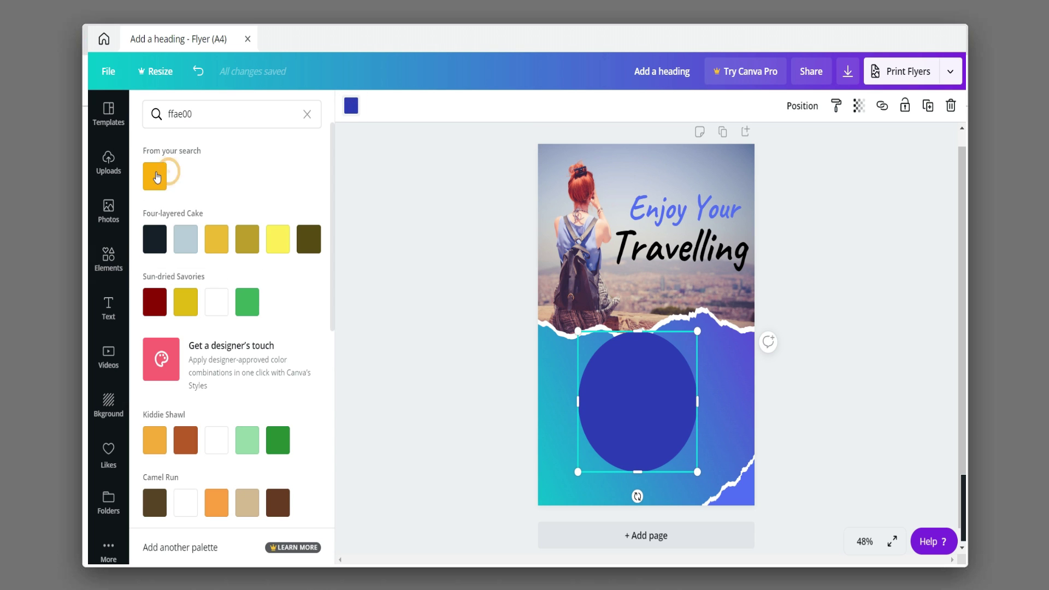
click(155, 176)
drag(701, 328, 422, 391)
Place a copy of "Enjoy Your" on the gradient area beside the orange circle and color it white
drag(681, 211, 672, 391)
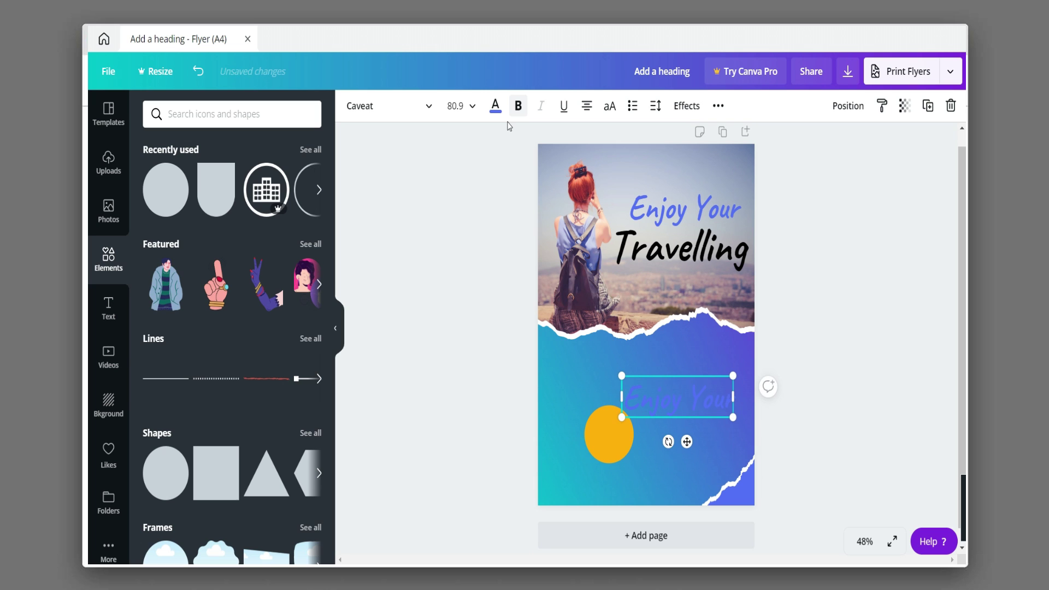
click(416, 112)
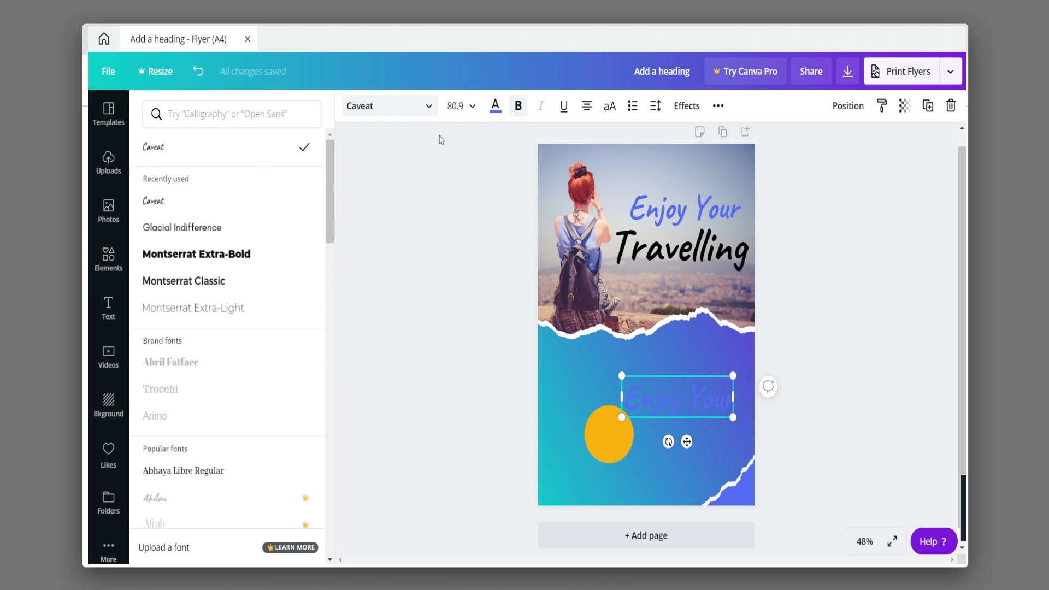
click(489, 115)
click(245, 239)
click(609, 434)
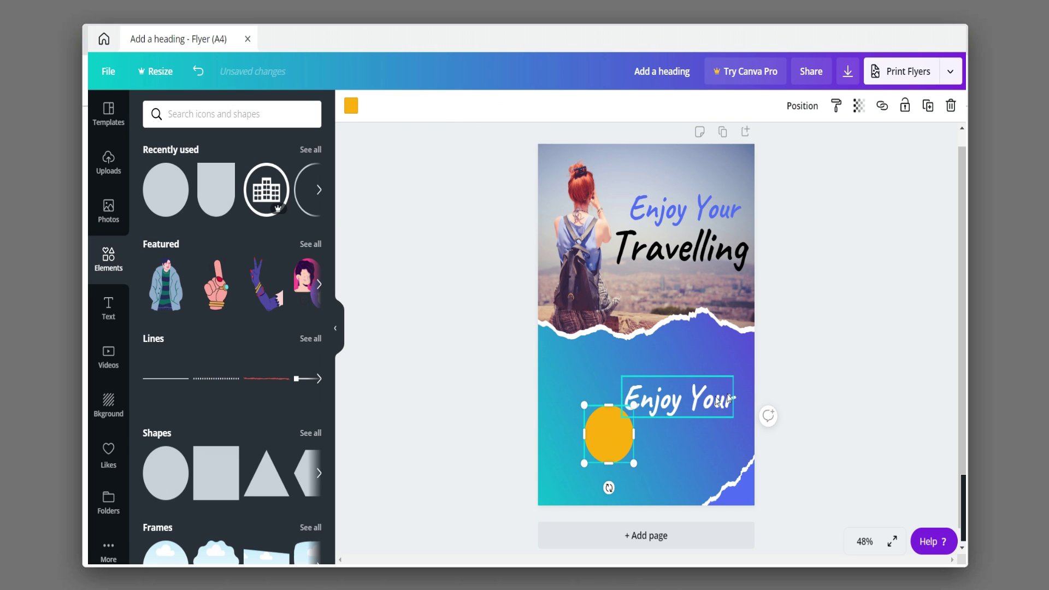
Replace the white "Enjoy Your" copy's text with "UpTo" from the Notepad document
click(495, 563)
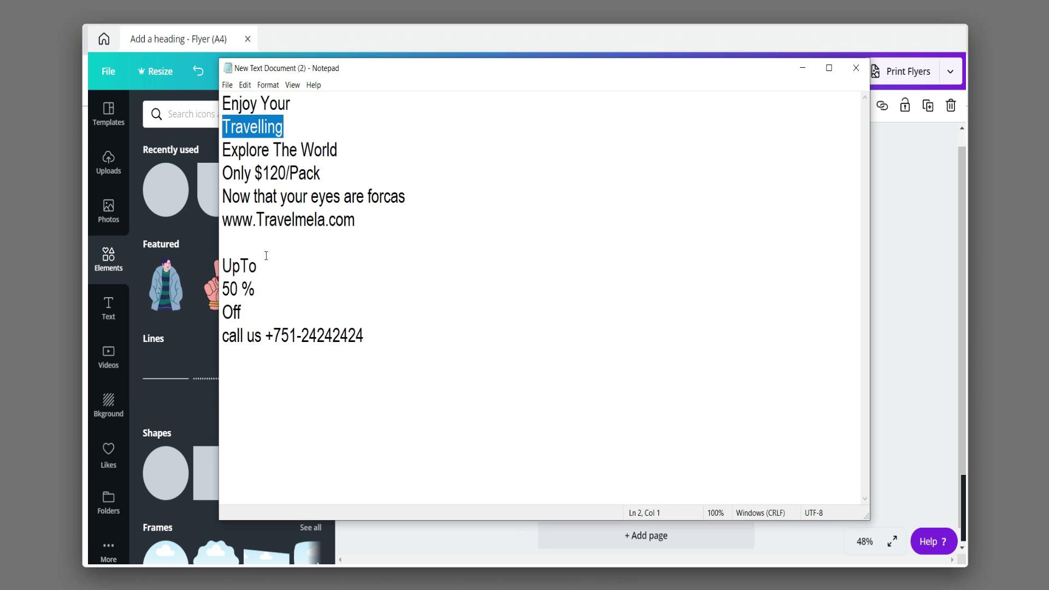
drag(266, 256, 216, 267)
key(alt+Tab)
double_click(721, 398)
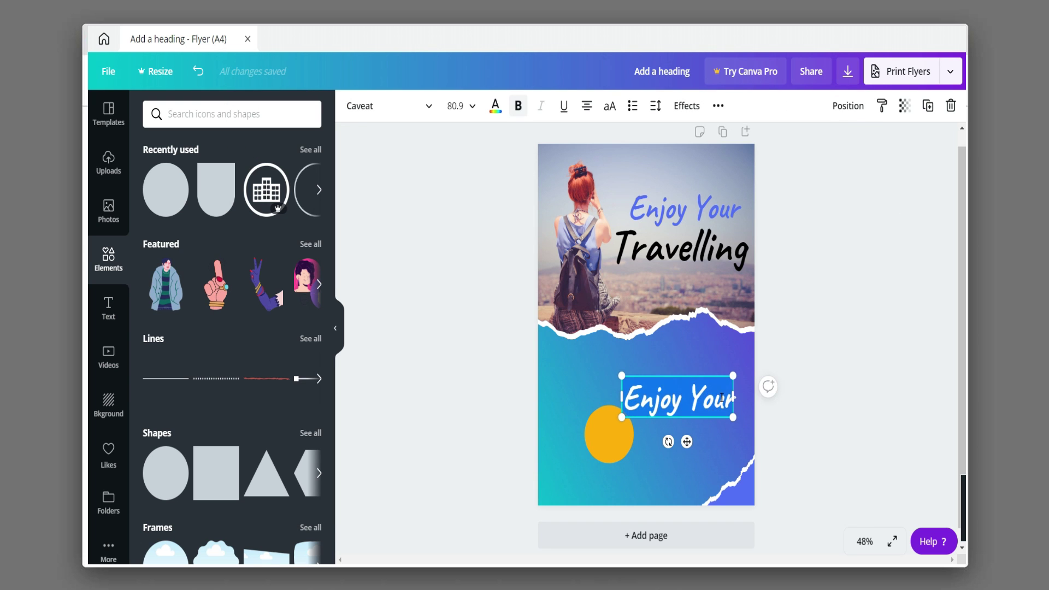
key(ctrl+v)
click(717, 443)
Duplicate "UpTo" directly below itself and replace the copy's text with "Off" from the Notepad document
click(688, 396)
key(ctrl+d)
drag(689, 402, 688, 444)
key(alt+Tab)
drag(243, 312, 214, 317)
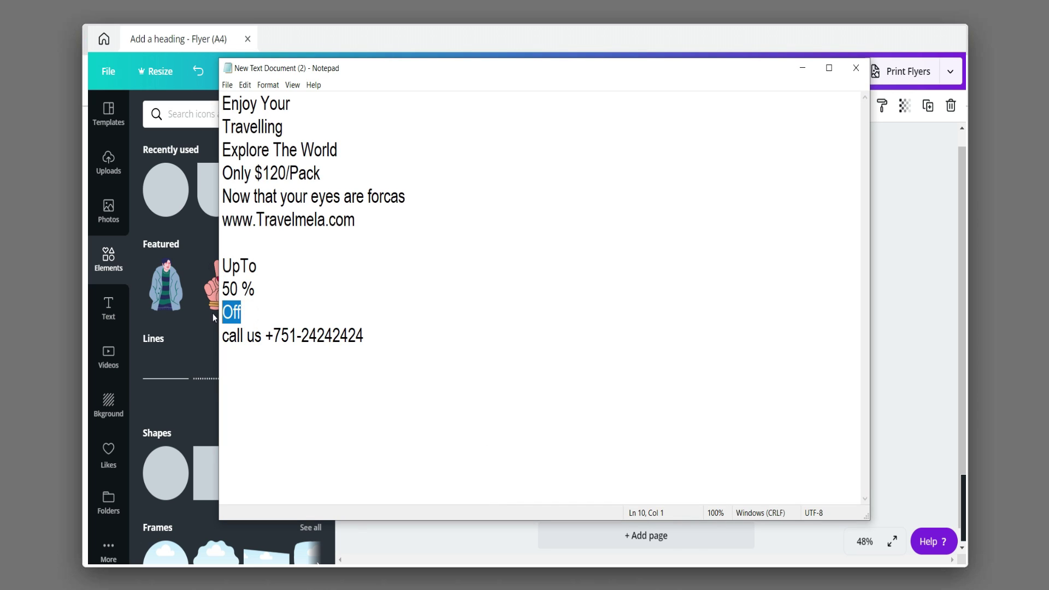
key(alt+Tab)
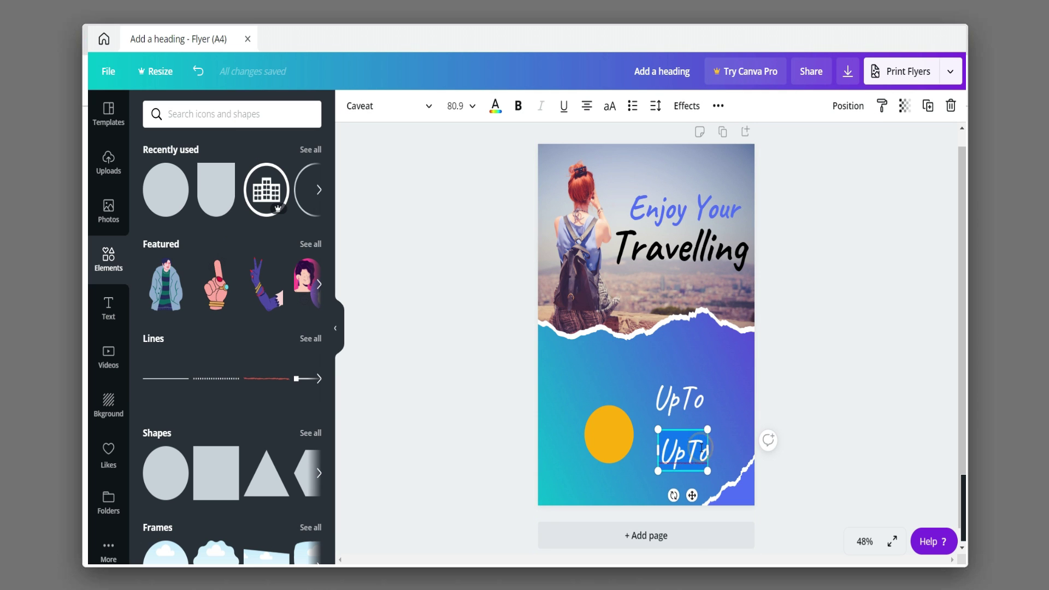
key(ctrl+v)
click(469, 382)
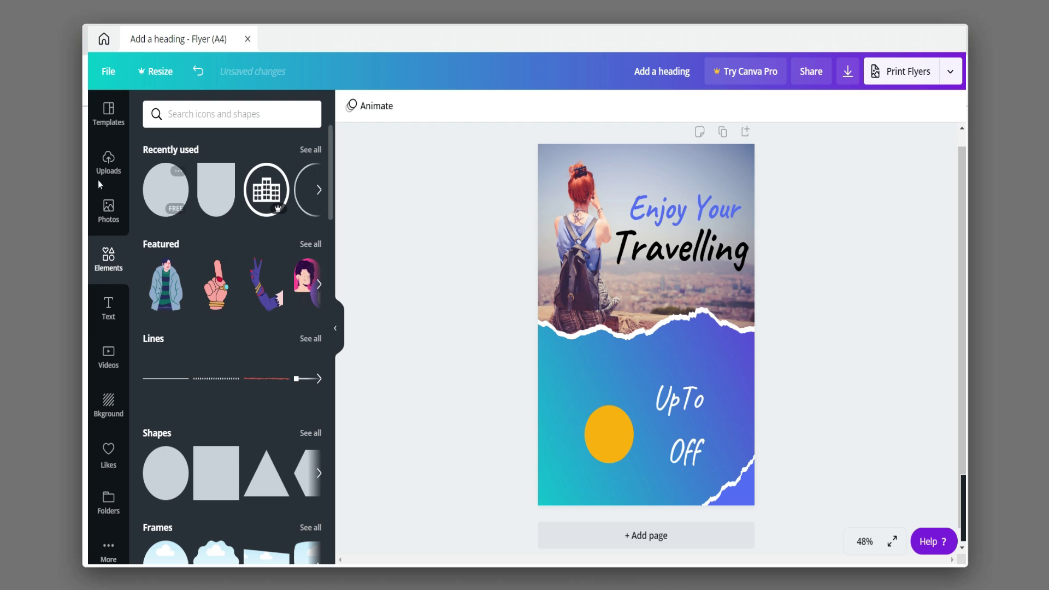
Add a heading to the page and replace its text with "50 %"
click(108, 308)
click(207, 190)
key(BackSpace)
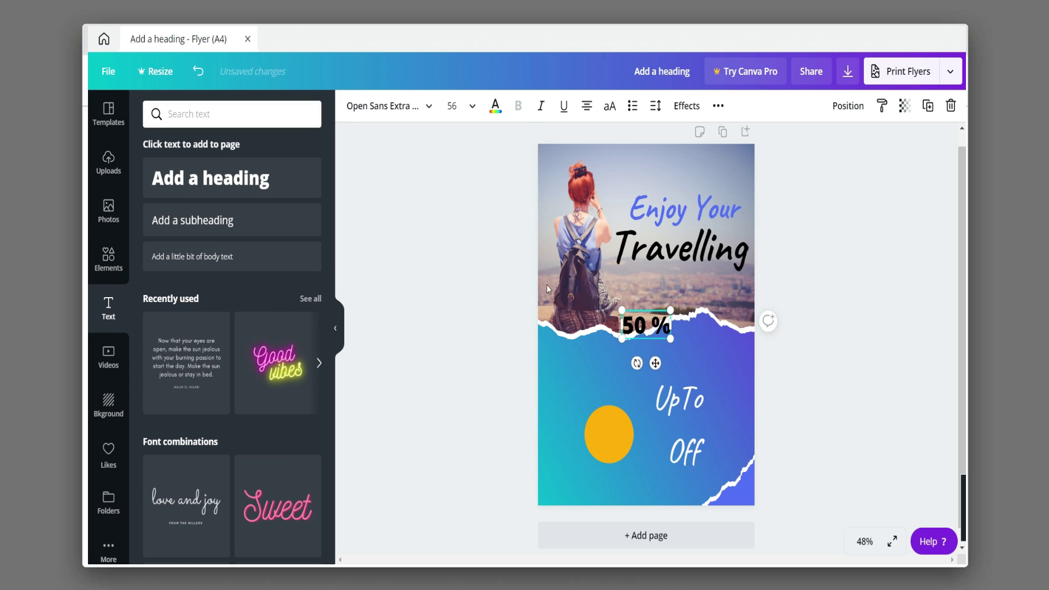
Enlarge the orange circle to about 79.9 by 79.9 and move it clear of the "UpTo" and "Off" texts
click(687, 407)
click(608, 434)
drag(633, 405, 662, 364)
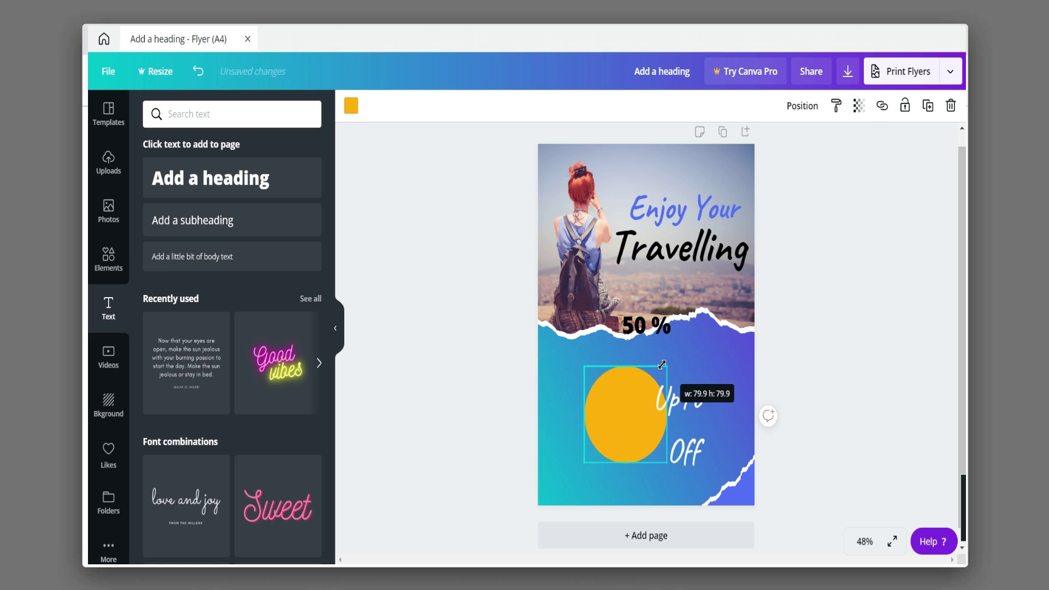
drag(610, 415, 601, 415)
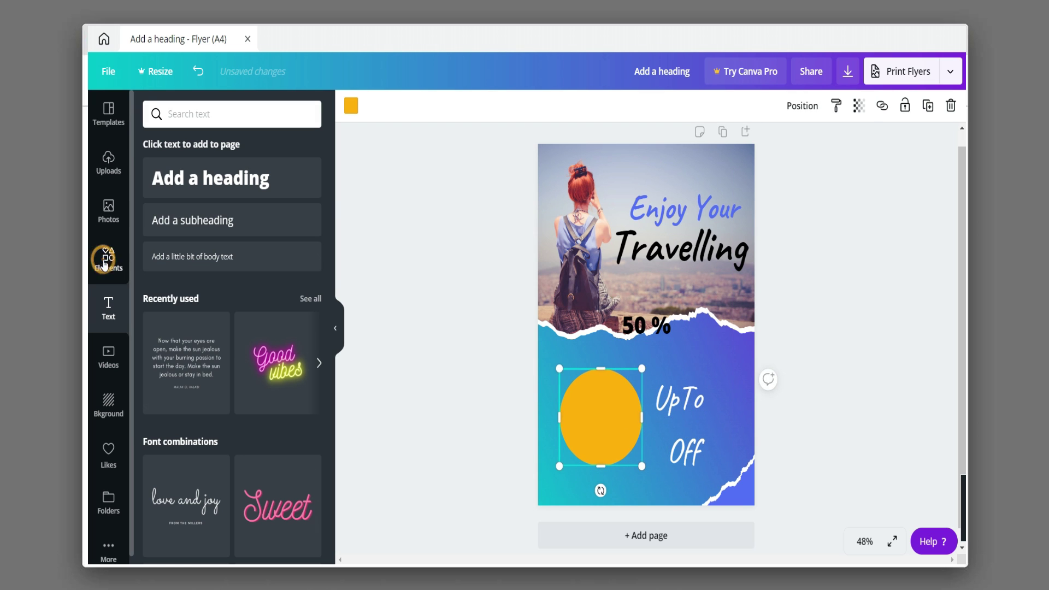
Add a circle outline, color it white and fit it as a ring just inside the orange circle
click(105, 259)
click(308, 182)
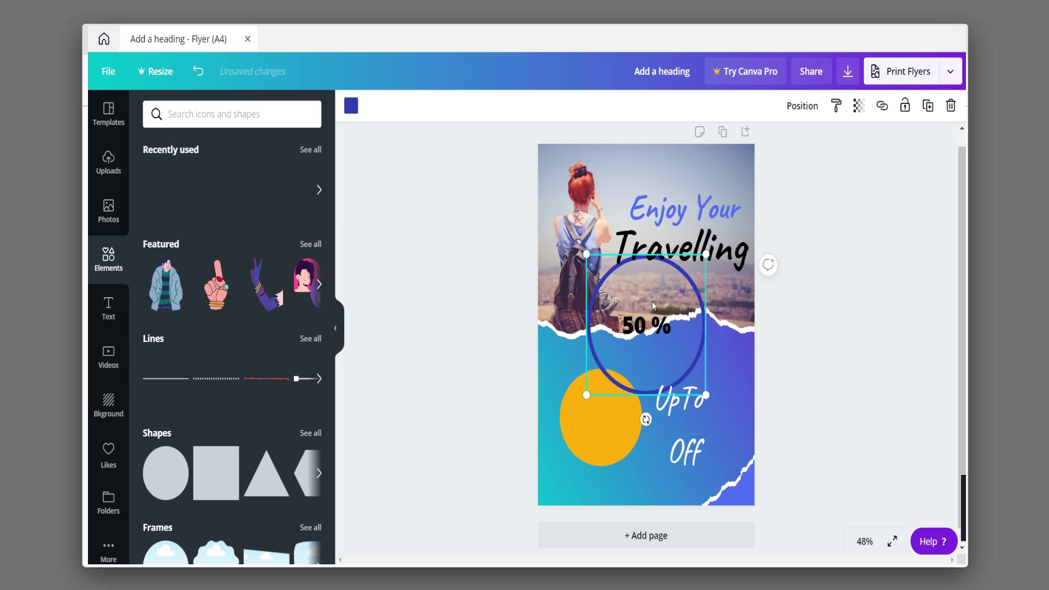
click(350, 105)
click(283, 250)
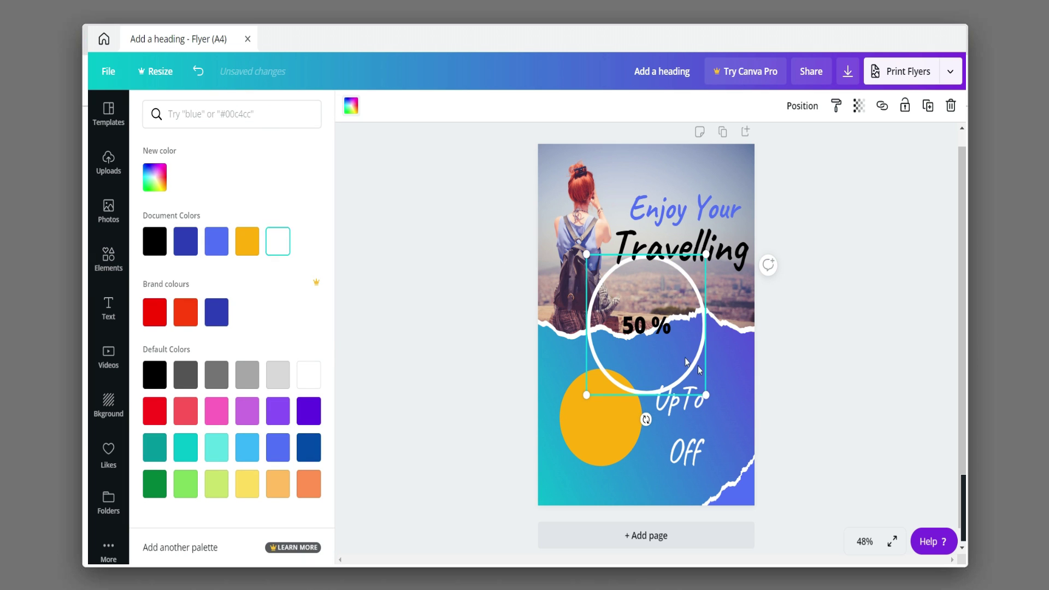
drag(634, 315, 623, 290)
drag(606, 426, 598, 408)
drag(637, 460, 608, 404)
Stack "UpTo" at about size 59.5, an enlarged "50 %" and a reduced "Off" inside the white ring
click(675, 409)
click(646, 325)
drag(646, 326, 601, 428)
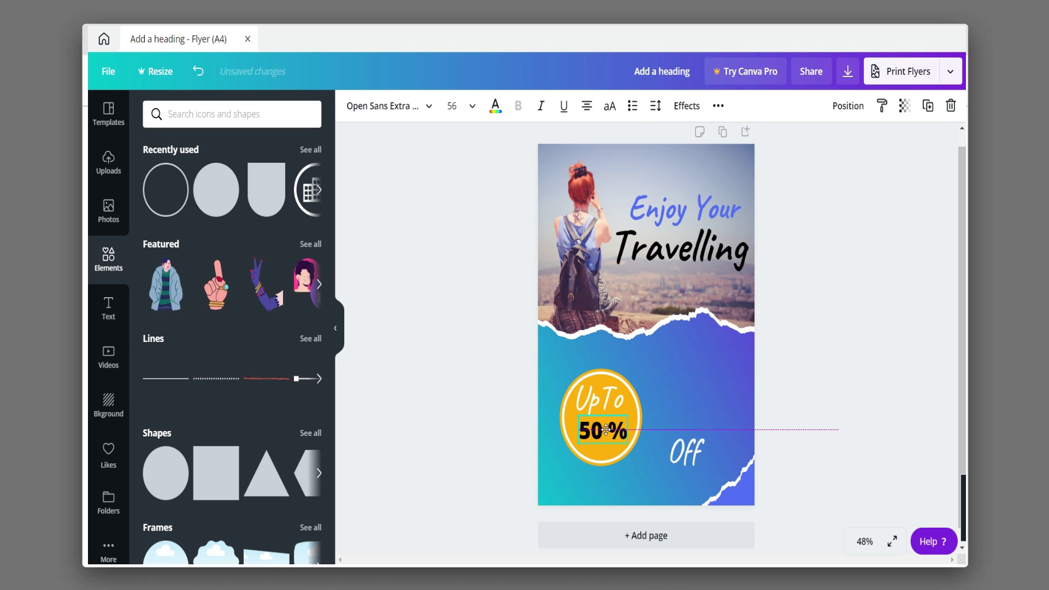
drag(650, 396, 608, 386)
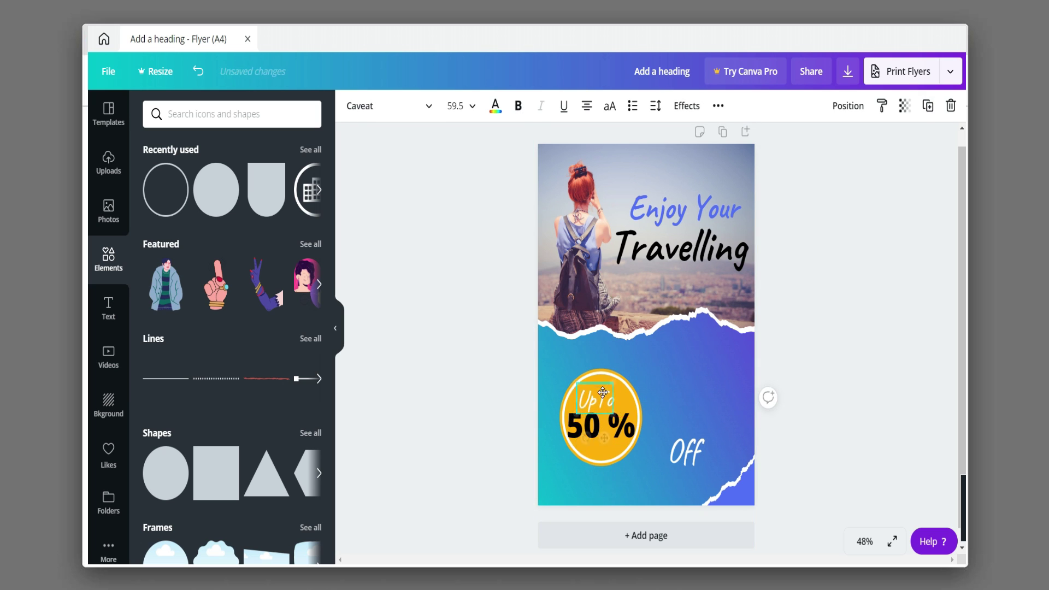
drag(620, 422, 619, 414)
drag(685, 450, 660, 422)
click(697, 386)
Group the circle, ring and three texts, tilt and shrink the badge, and place it over the photo's torn edge below "Travelling"
drag(663, 369, 606, 436)
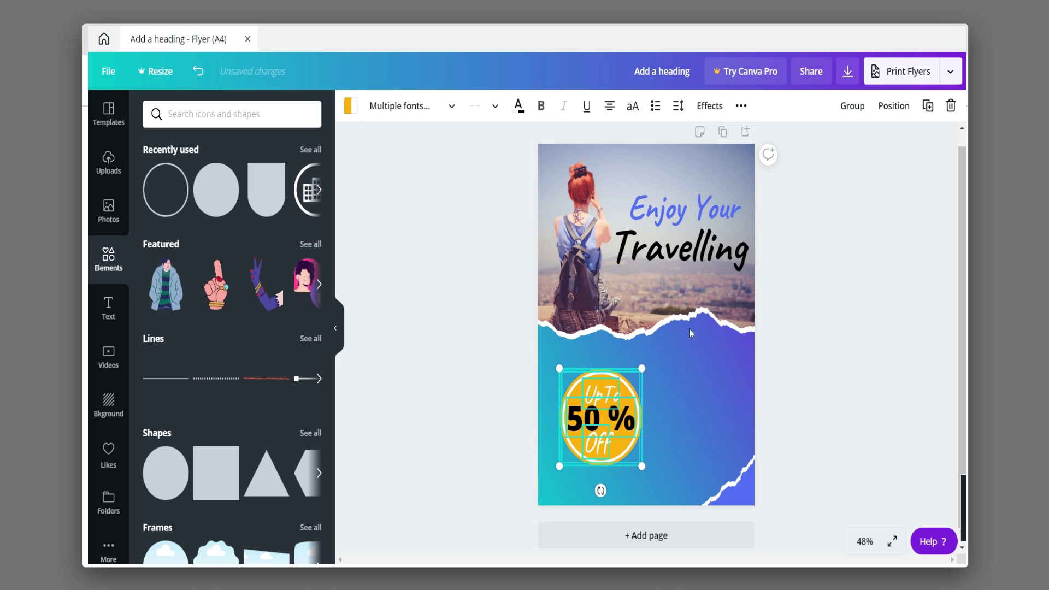
click(850, 107)
drag(601, 491, 579, 506)
drag(627, 478, 613, 444)
drag(593, 398, 716, 318)
click(854, 287)
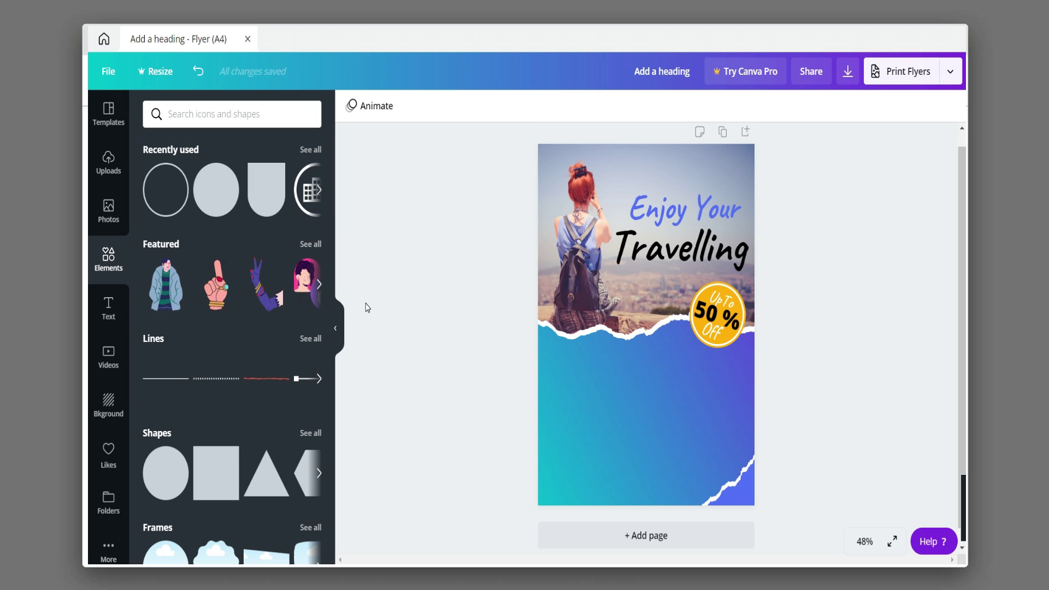
Duplicate "Enjoy Your", place the copy centered below the photo's torn edge and color it white
click(687, 203)
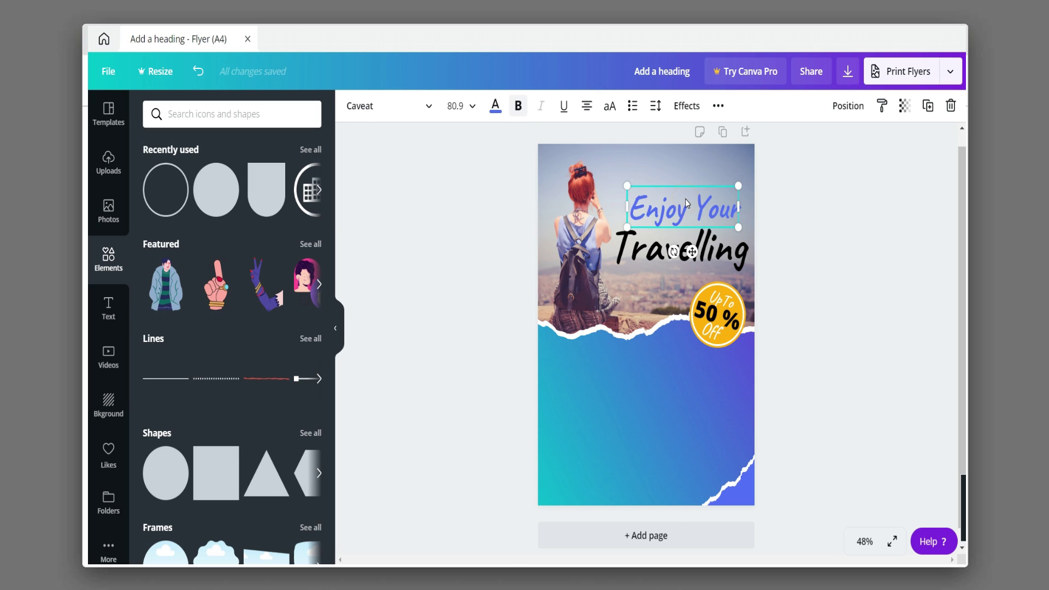
key(ctrl+d)
drag(686, 205, 642, 367)
click(493, 104)
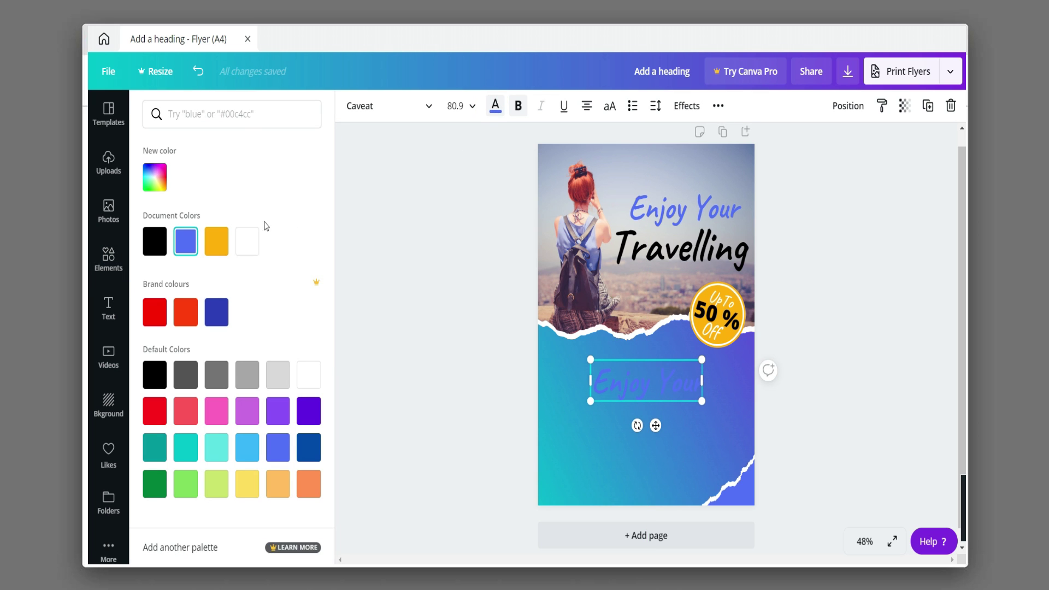
click(247, 241)
Replace the white copy's text with "Explore The World" from the Notepad document
key(alt+Tab)
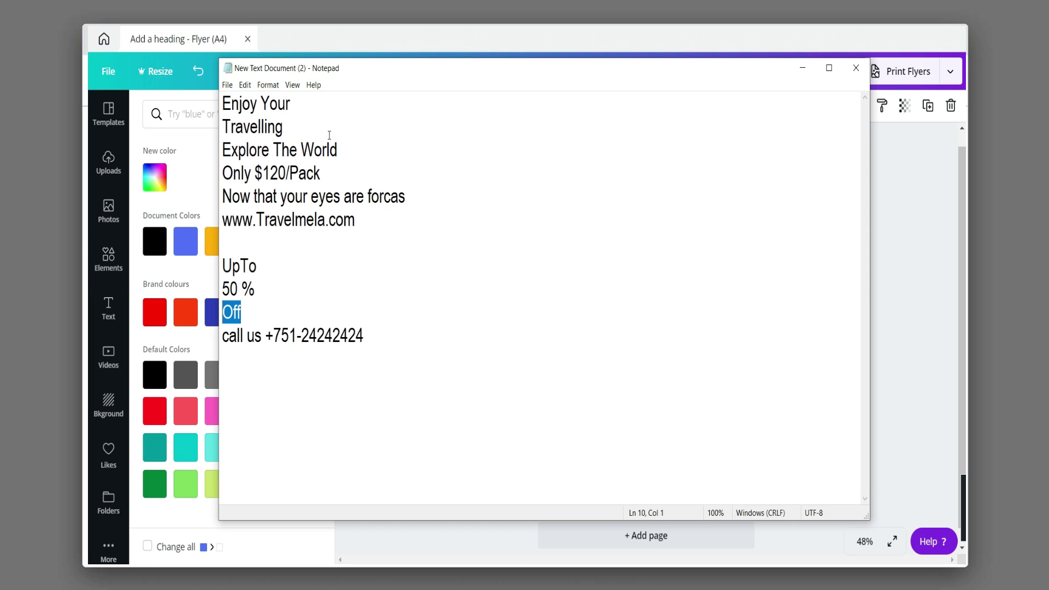
drag(338, 150, 215, 144)
key(alt+Tab)
drag(702, 382, 591, 371)
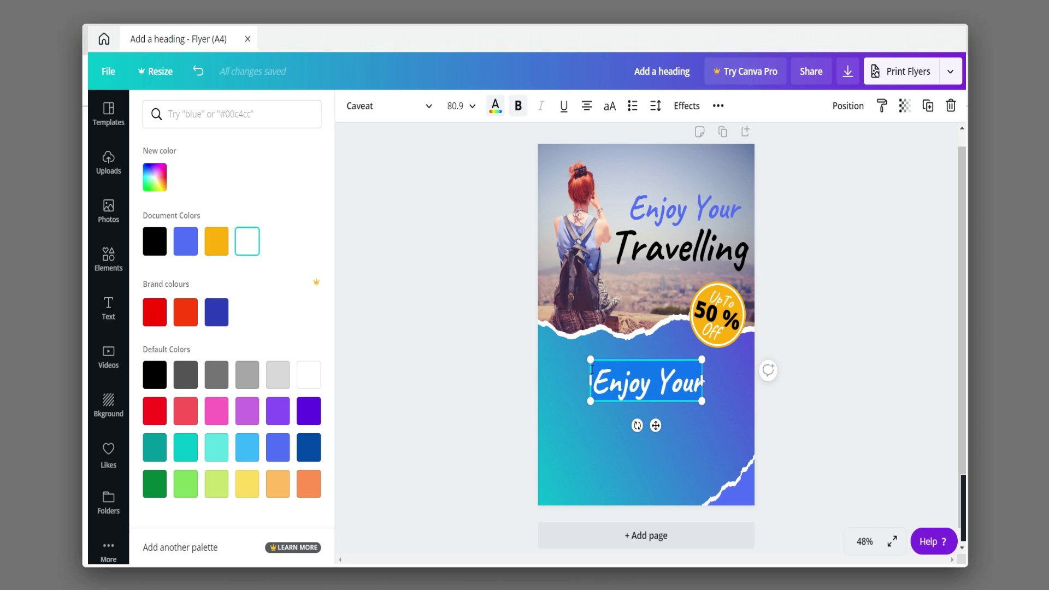
key(ctrl+v)
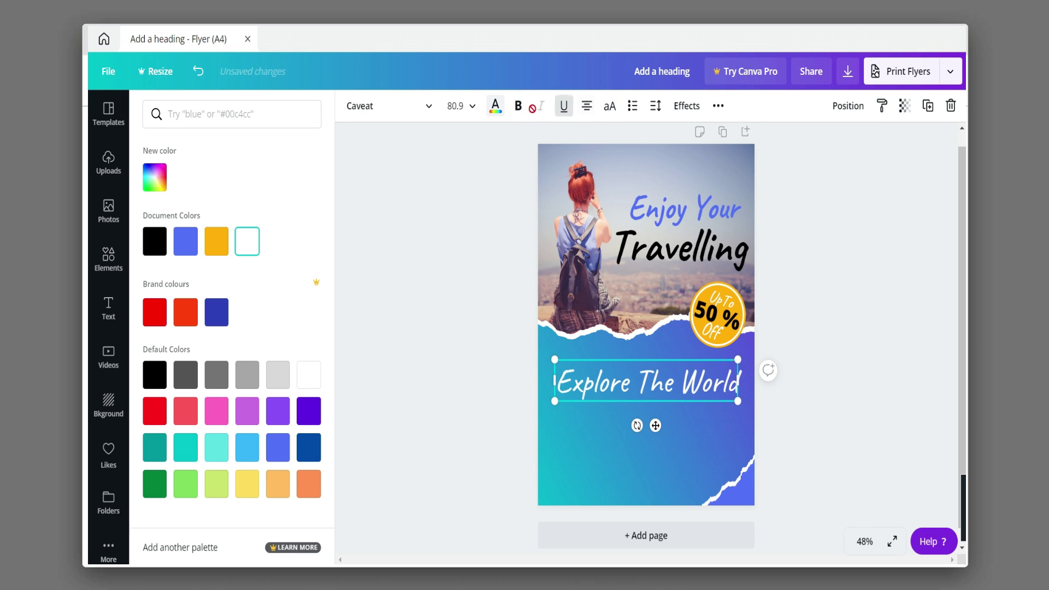
click(843, 374)
Make "Explore The World" bold and reduce it to about size 73.7
click(672, 370)
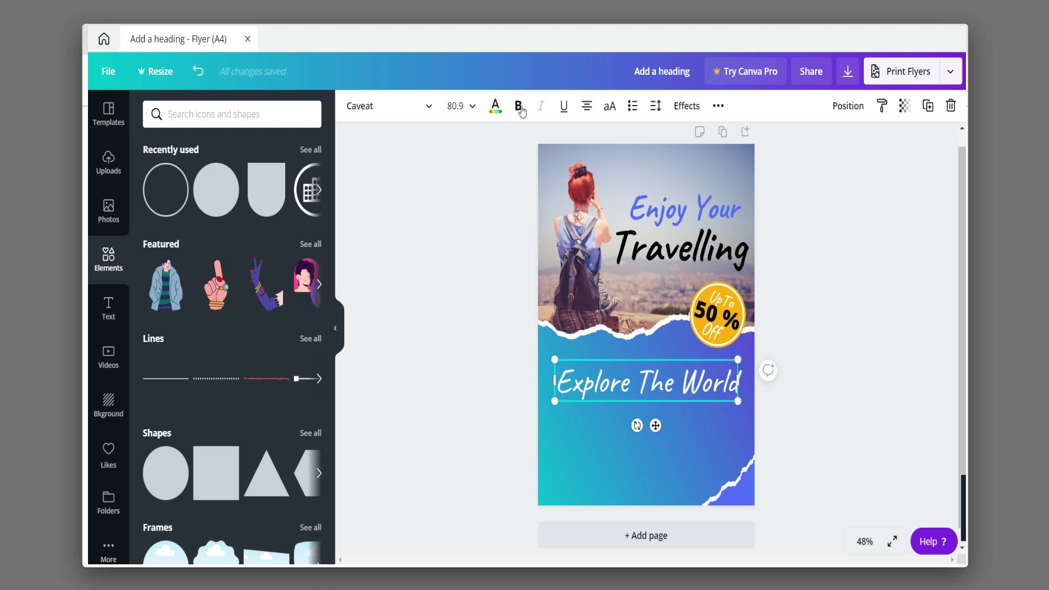
click(518, 108)
drag(725, 398, 779, 412)
Tilt the discount badge counter-clockwise and center "Explore The World" horizontally on the flyer
click(708, 312)
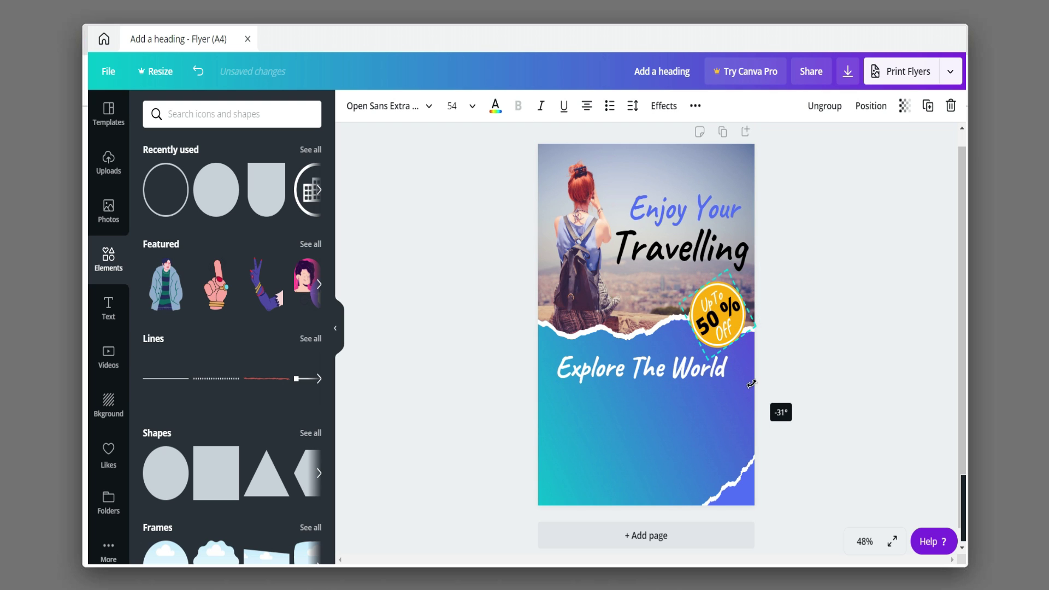
click(770, 241)
drag(658, 372, 682, 368)
Duplicate "Explore The World" directly below itself and replace the copy's text with "Only $120/Pack" from the Notepad document
key(ctrl+d)
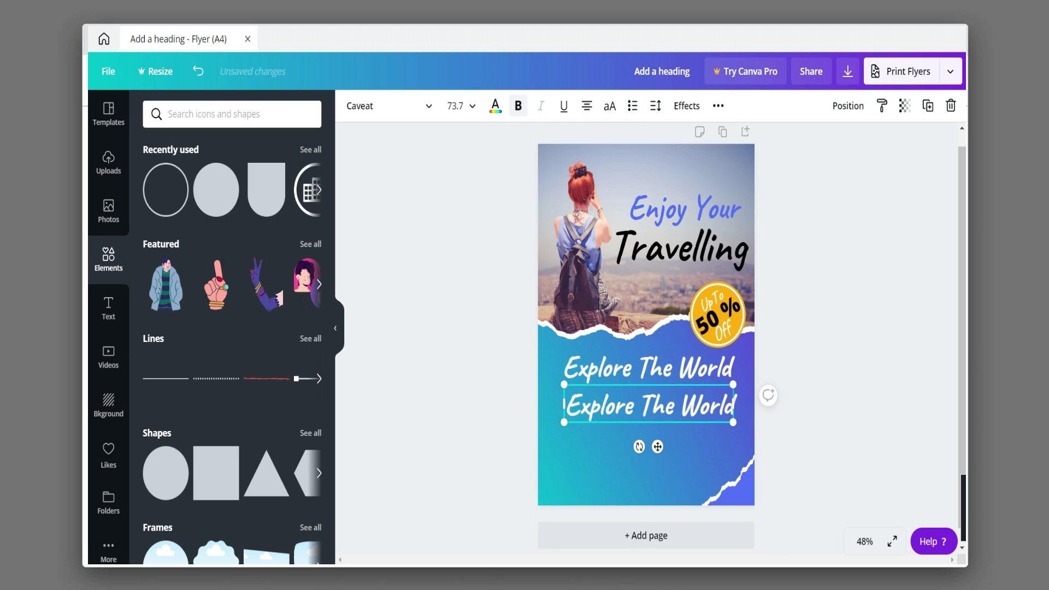
key(alt+Tab)
drag(327, 176, 221, 174)
key(ctrl+c)
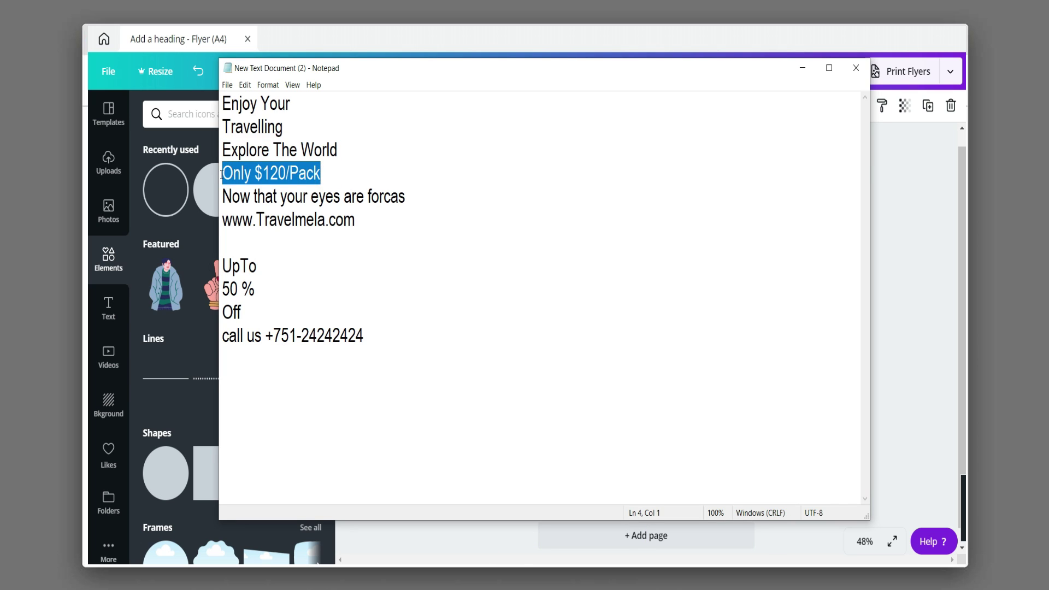
key(alt+Tab)
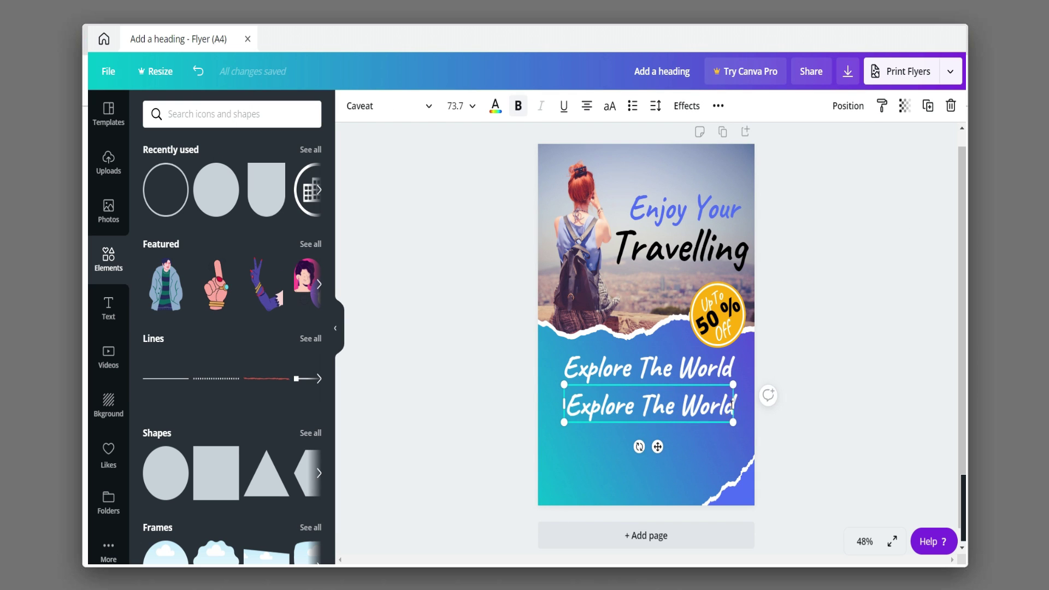
key(ctrl+v)
Reduce "Only $120/Pack" to about size 47.4, center it under "Explore The World" and make it semi-transparent
drag(733, 422, 657, 372)
click(658, 372)
click(674, 402)
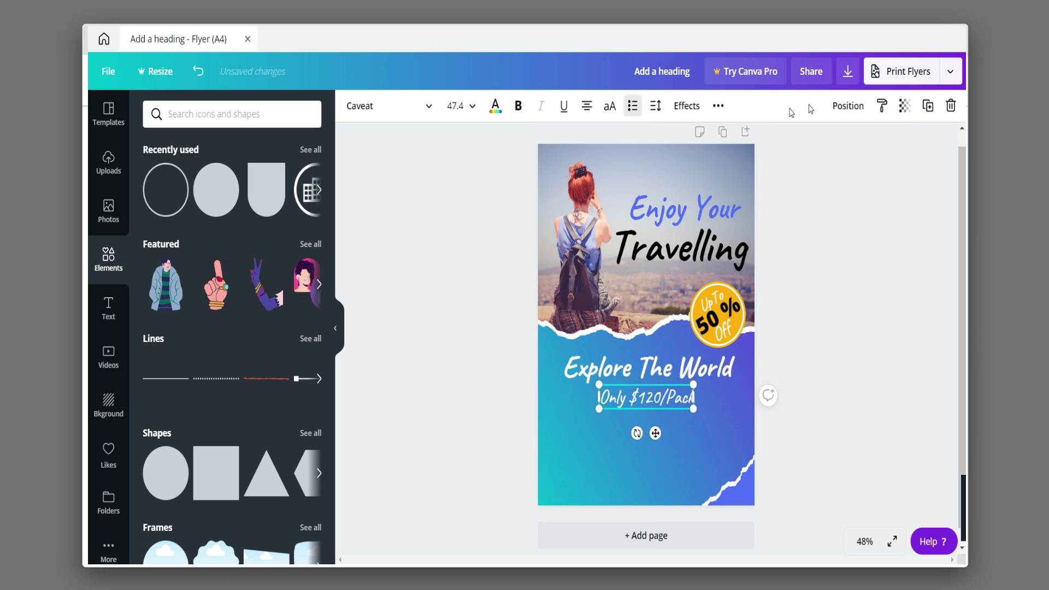
click(905, 105)
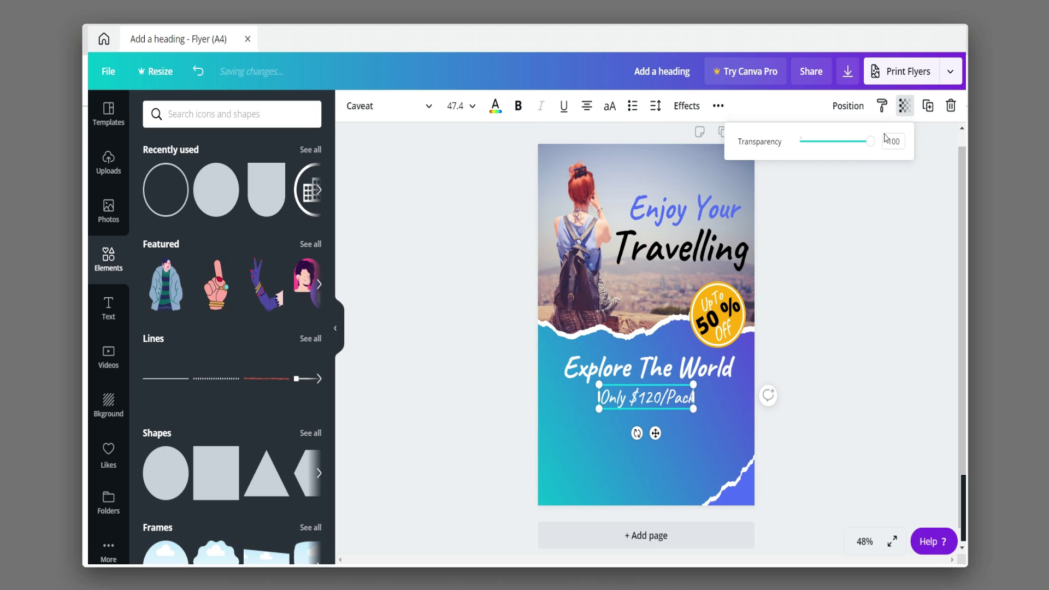
click(868, 293)
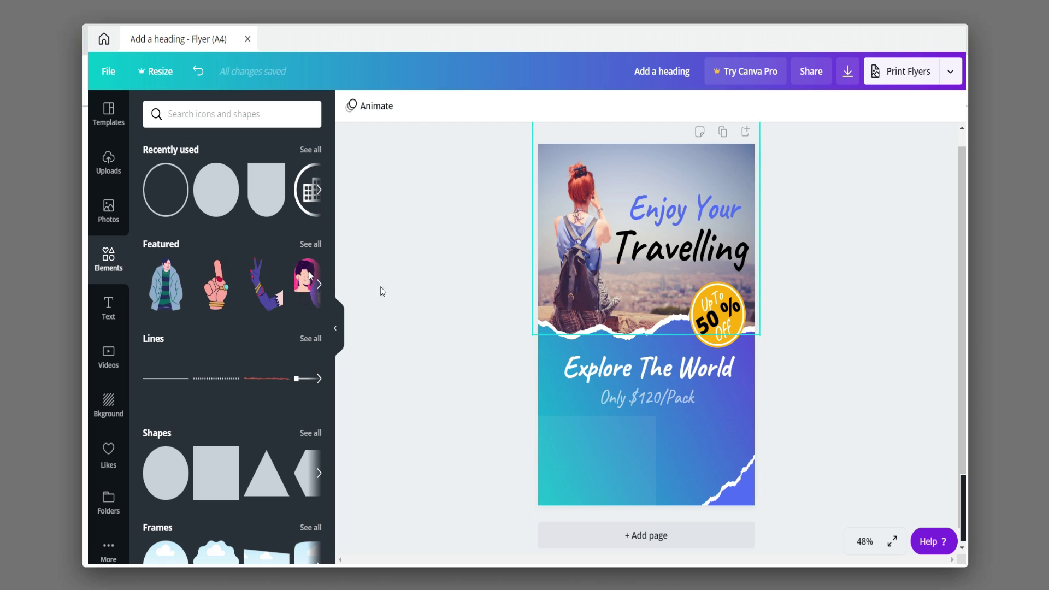
Shrink "Explore The World" and "Only $120/Pack" together slightly and move them up toward the photo
drag(800, 416, 636, 347)
drag(726, 421, 712, 393)
drag(656, 365, 662, 358)
Shift the torn-edge photo and the badge slightly up, and raise "Enjoy Your" and "Travelling" to match
drag(790, 290, 735, 305)
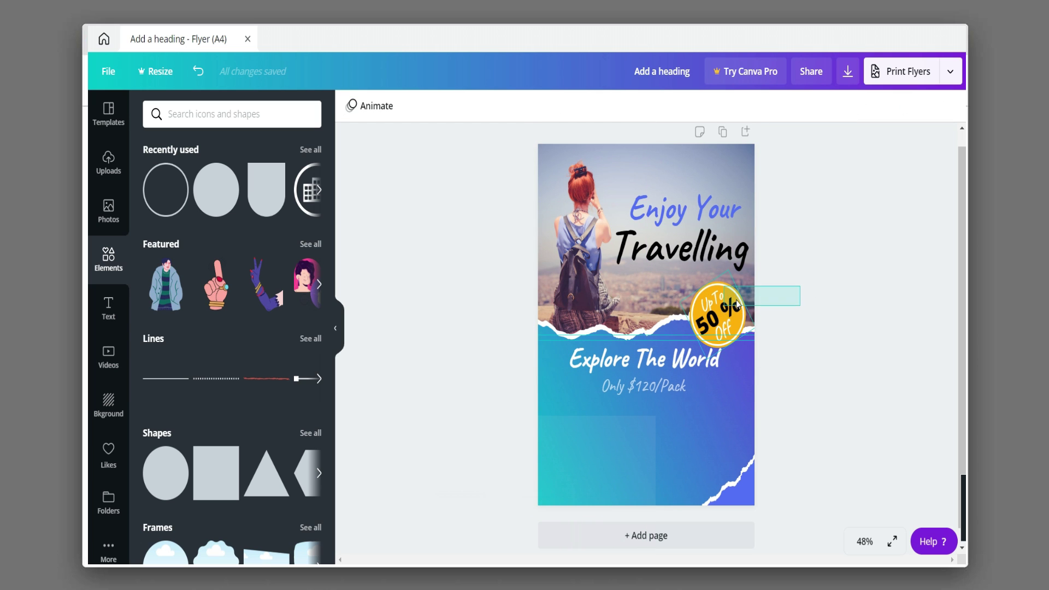
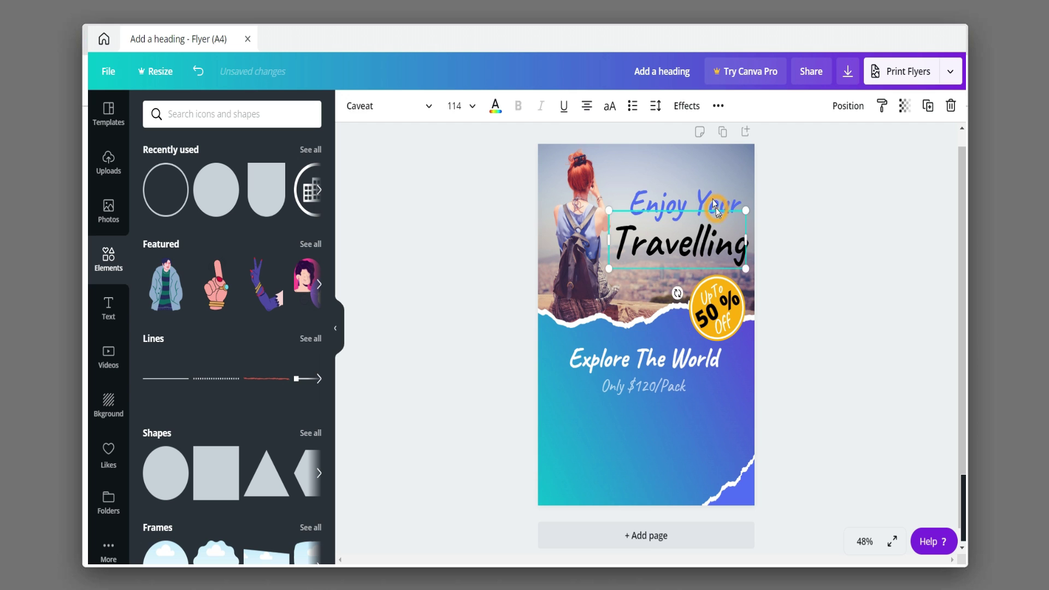
drag(711, 199, 712, 193)
drag(706, 244, 705, 239)
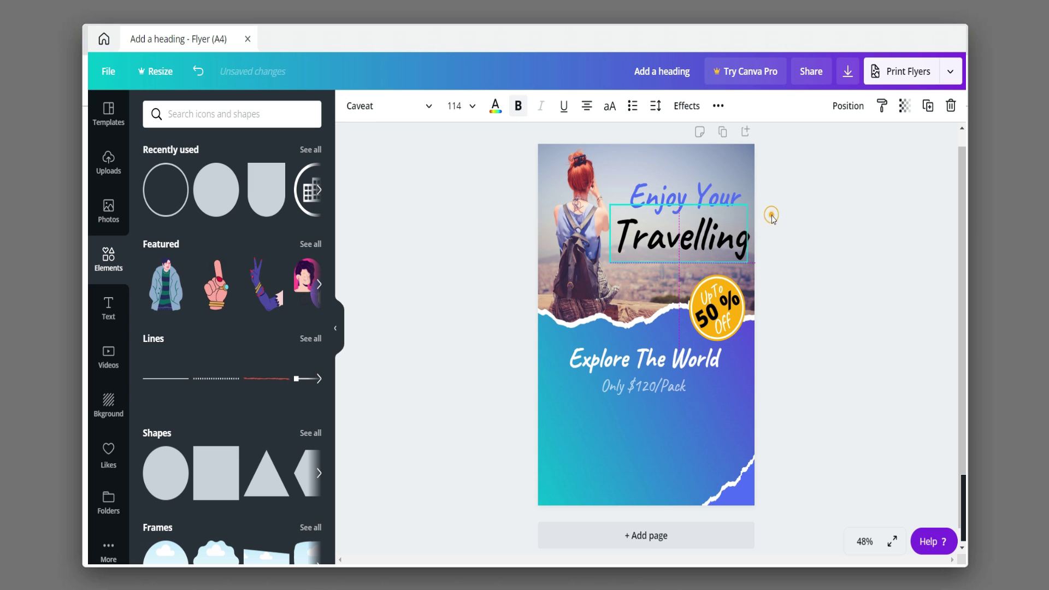
Move "Explore The World" and "Only $120/Pack" slightly up toward the photo
click(772, 216)
click(644, 358)
drag(644, 358, 647, 359)
click(823, 287)
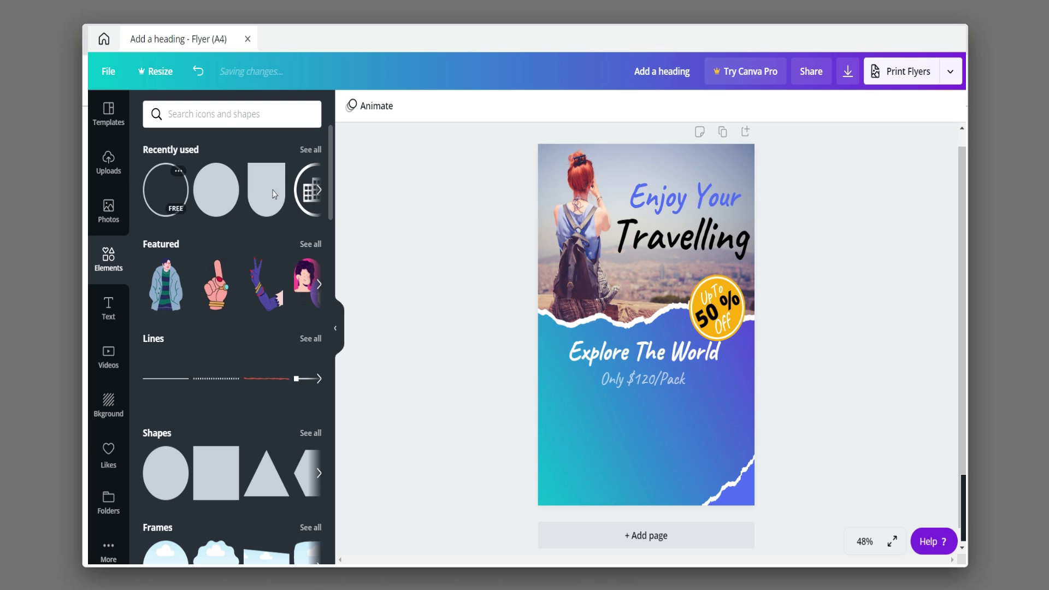
Insert the airplane, location pin, circled building and thin ring graphics from the recently used elements
click(314, 155)
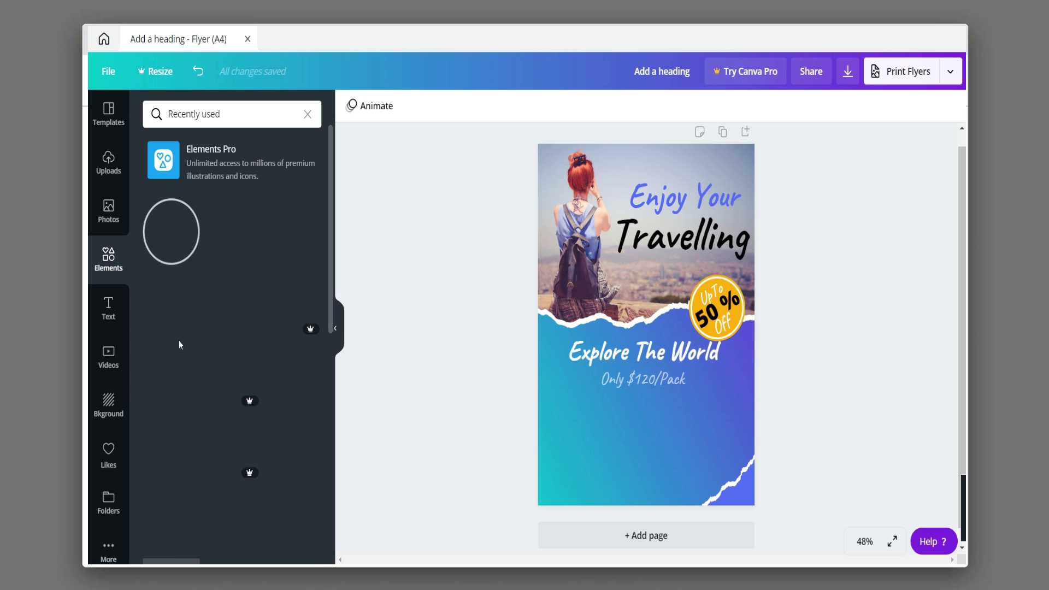
click(237, 364)
click(173, 370)
click(287, 294)
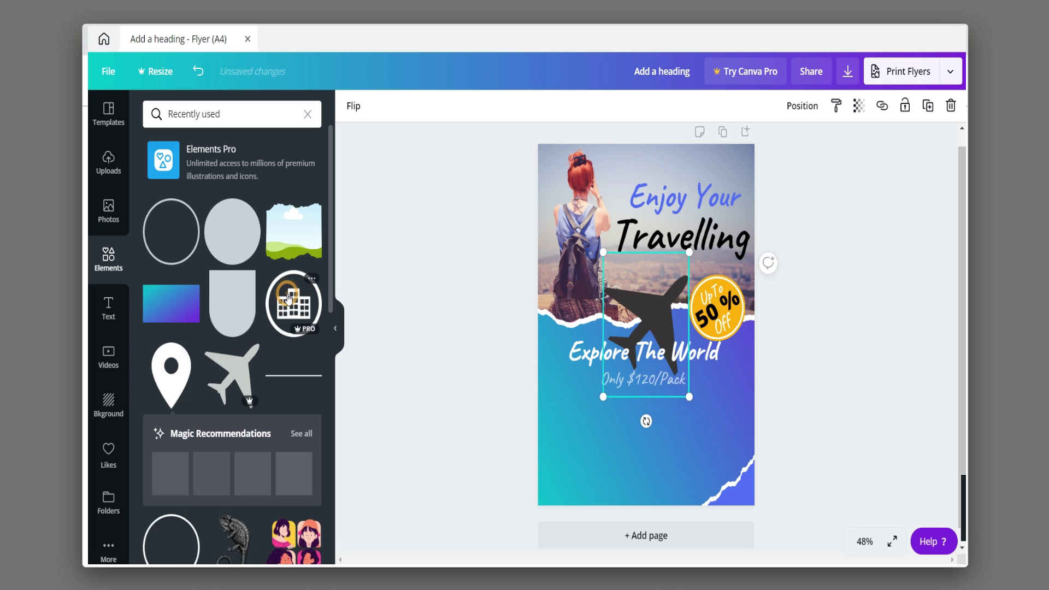
click(172, 238)
Move the ring and pin to the flyer's lower area, shrinking the ring to about 28.5 and the pin to about 19.4 by 27.8
drag(630, 287, 618, 430)
drag(695, 397, 721, 411)
click(608, 395)
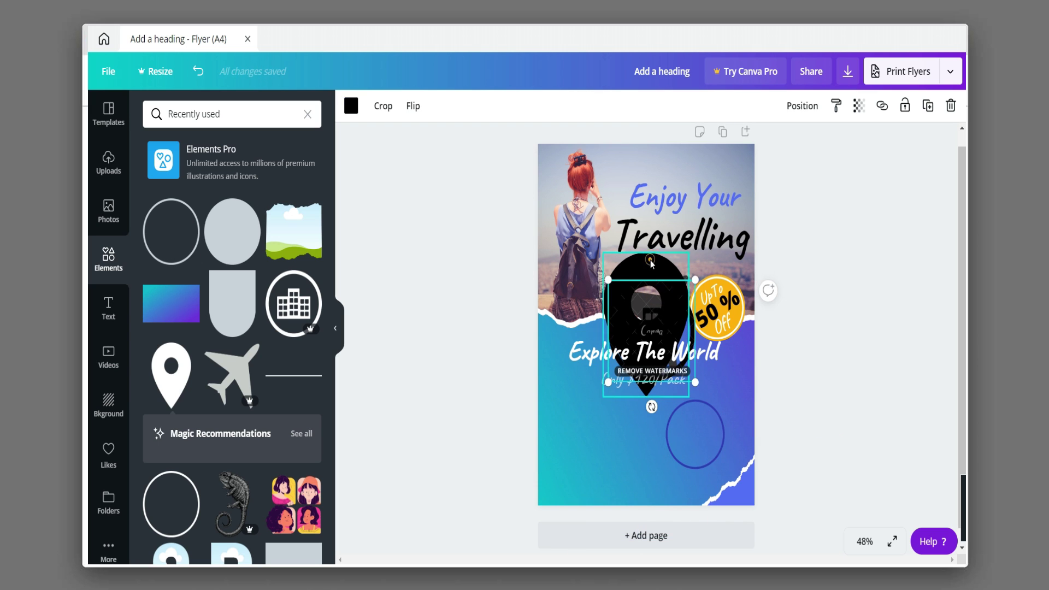
drag(608, 395, 561, 523)
drag(643, 381, 693, 436)
click(710, 437)
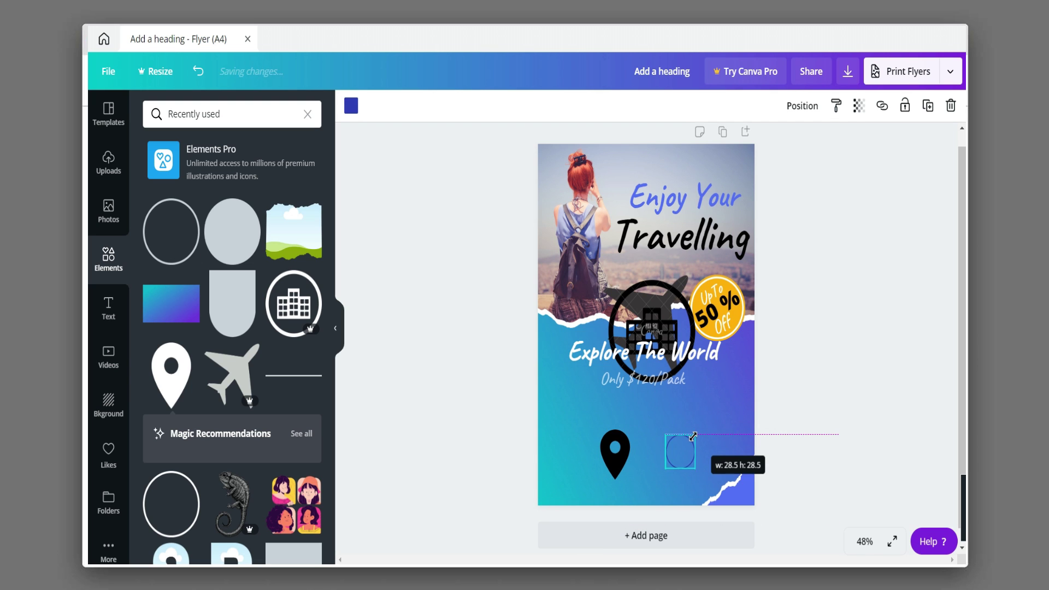
click(610, 449)
drag(629, 430, 620, 445)
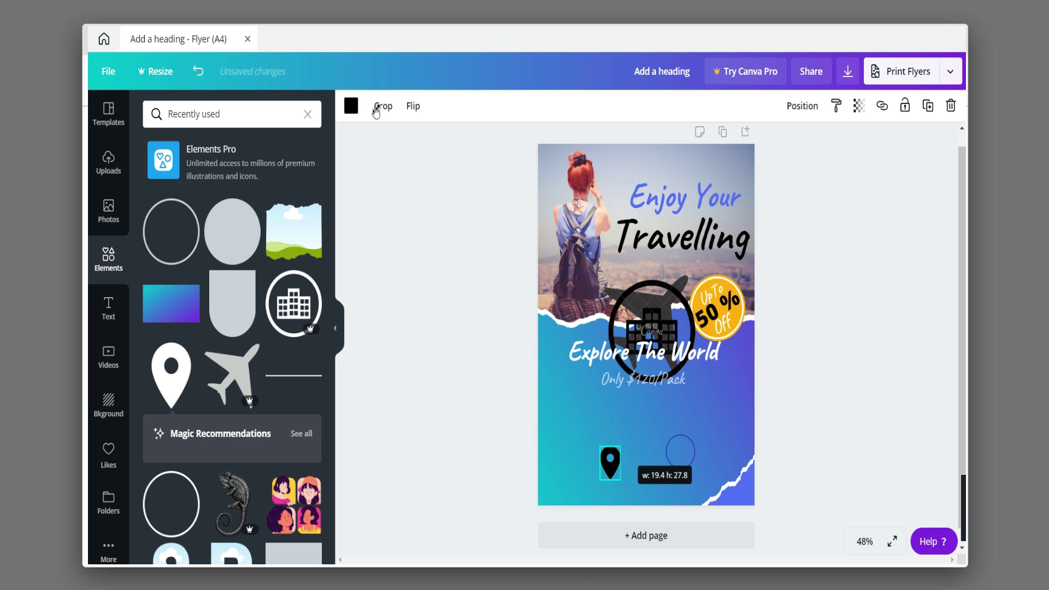
Recolor the location pin and the ring white
click(351, 106)
click(309, 240)
click(452, 253)
click(680, 451)
click(308, 240)
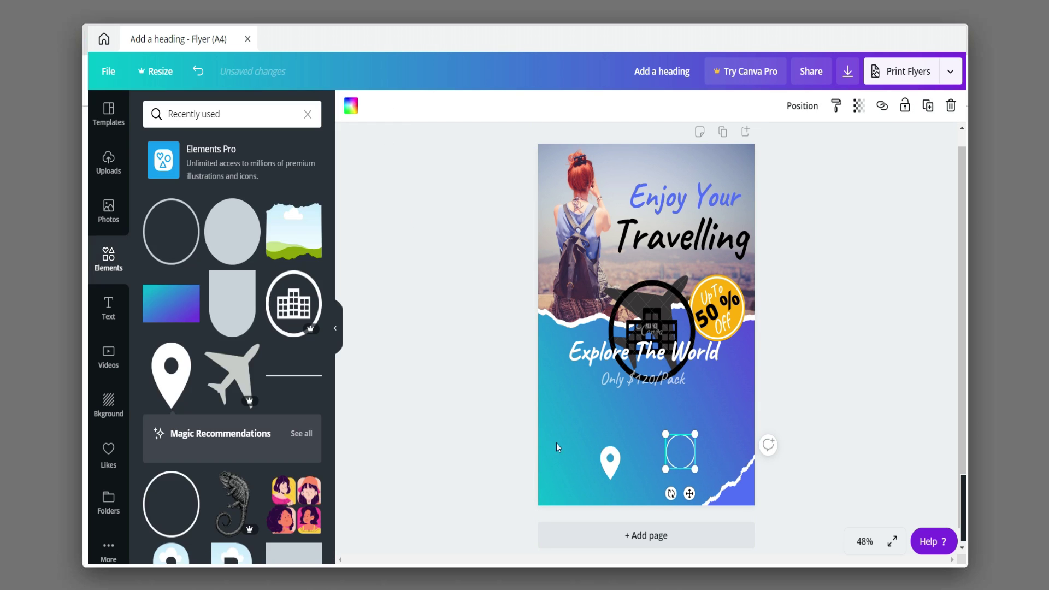
Center the location pin inside the ring and group the two
drag(674, 444, 630, 485)
drag(614, 465, 608, 456)
click(788, 107)
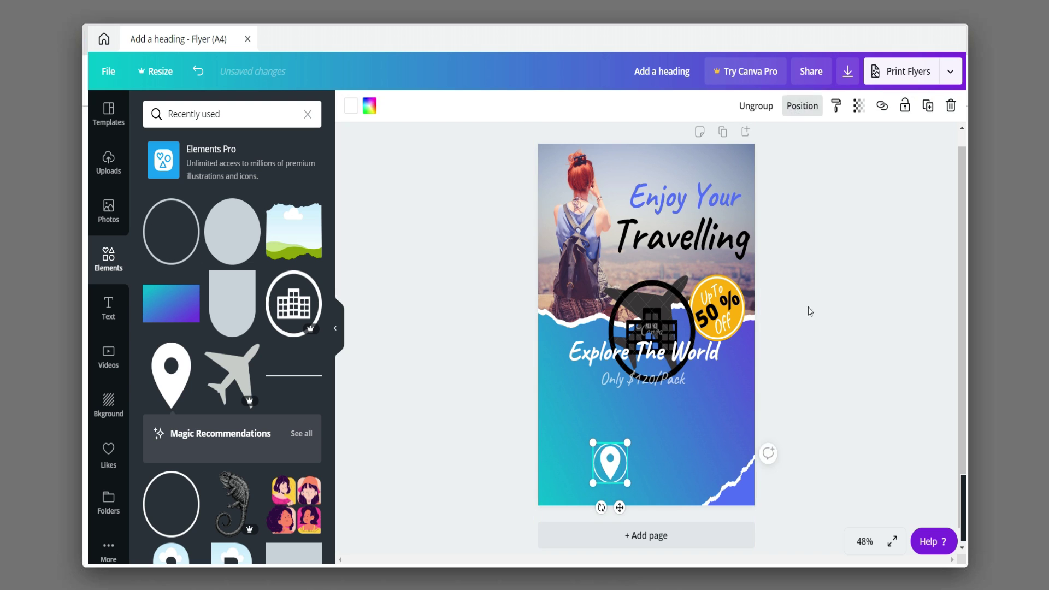
click(807, 311)
Shrink the circled building icon, place it beside the pin icon and color it white
click(661, 293)
drag(661, 292, 661, 463)
click(350, 105)
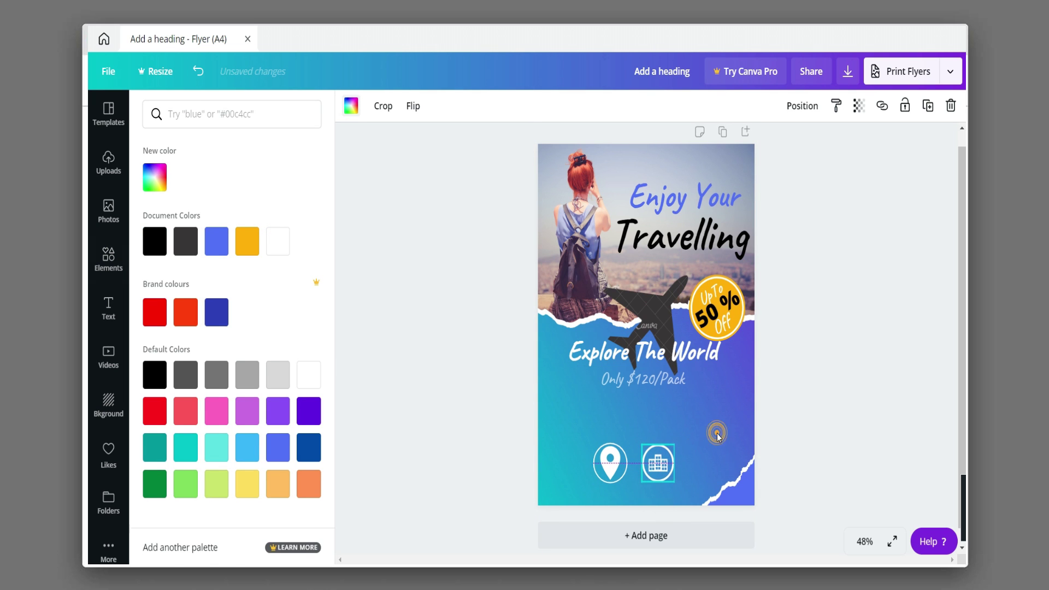
Shrink the airplane to about 22.9 by 22.9 and place it beside the building icon
click(638, 341)
click(664, 300)
drag(688, 274, 722, 454)
drag(726, 429, 701, 446)
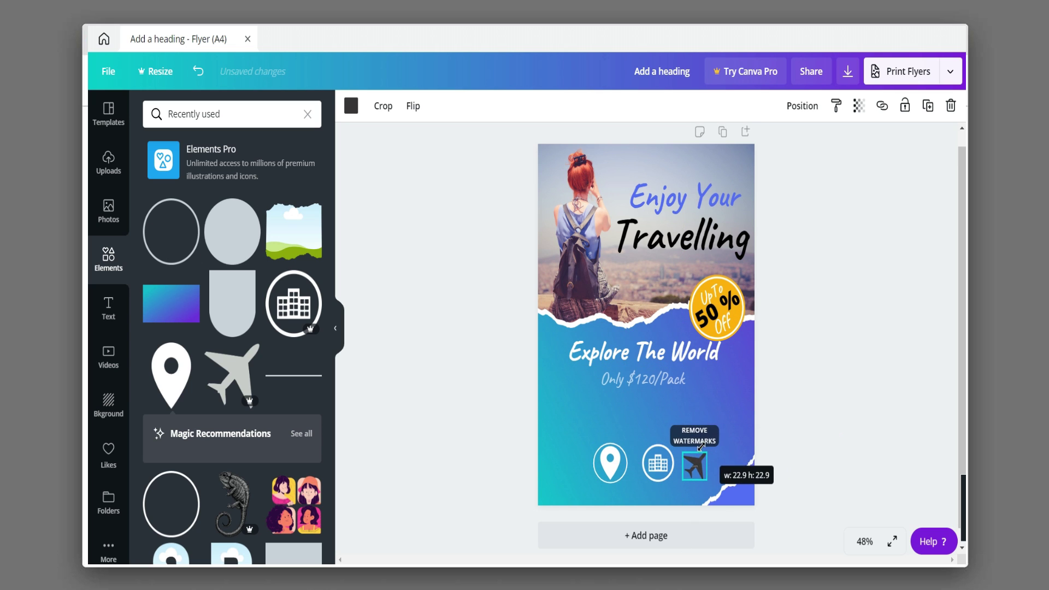
Add a small white ring around a white airplane, group them and place the icon under the price text near the flyer's left edge
click(171, 231)
drag(651, 330, 634, 310)
drag(618, 270, 572, 409)
click(351, 106)
click(306, 239)
click(699, 454)
click(817, 401)
click(782, 105)
click(752, 425)
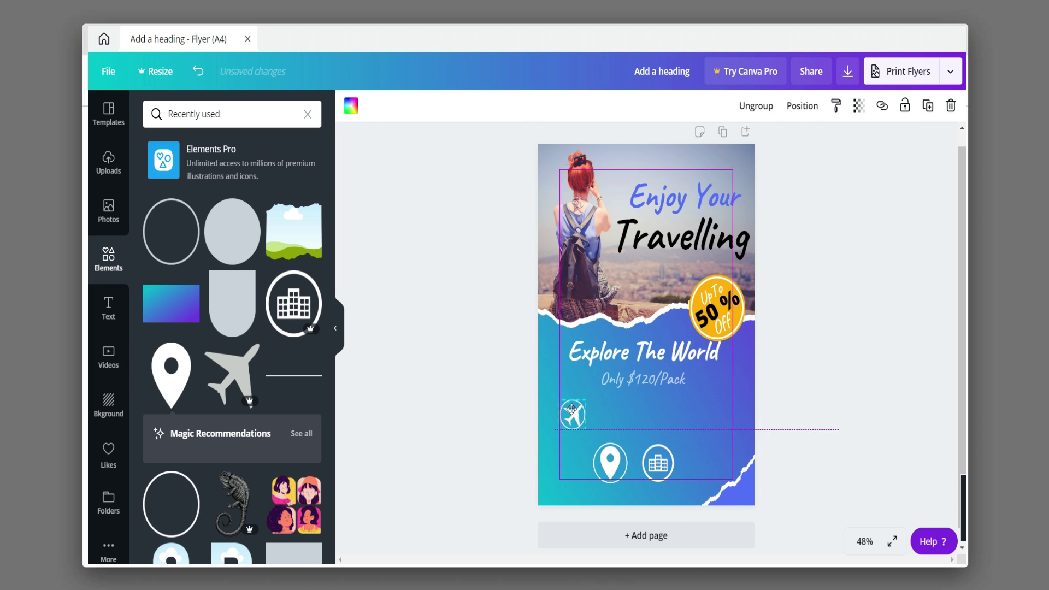
Move the pin and building icons up into one row with the airplane icon, spaced across the flyer
click(615, 456)
drag(627, 444, 727, 415)
click(669, 456)
Move "Explore The World", the price text and the badge slightly up and left, then return the badge toward the right edge
drag(731, 378, 637, 350)
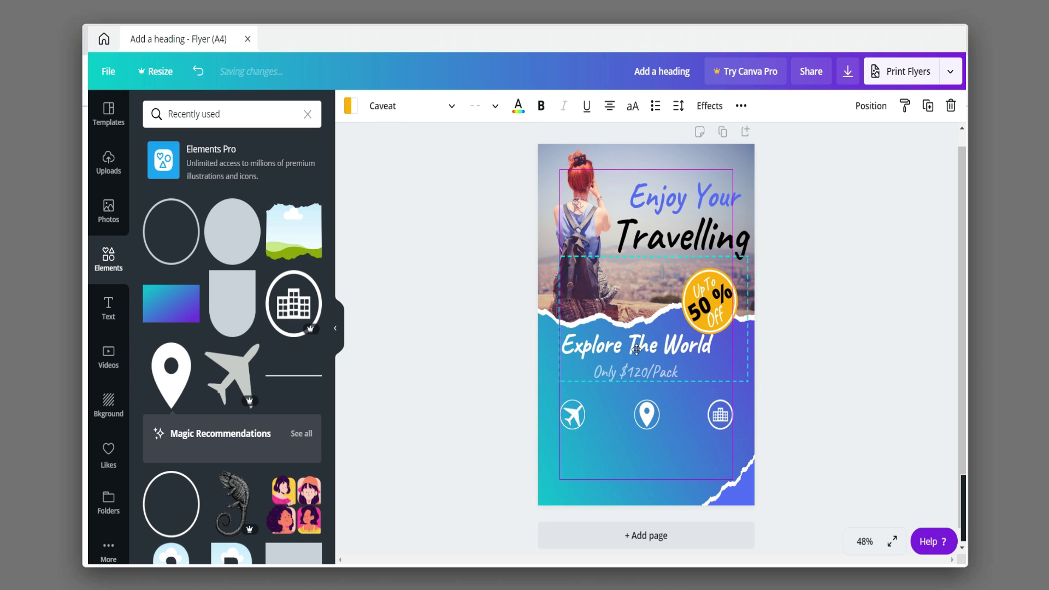
click(822, 354)
drag(715, 290, 723, 287)
click(794, 286)
Raise the airplane, pin and building icons closer to the price text and space them evenly in a row
drag(645, 417, 645, 403)
drag(723, 414, 721, 401)
drag(579, 418, 570, 409)
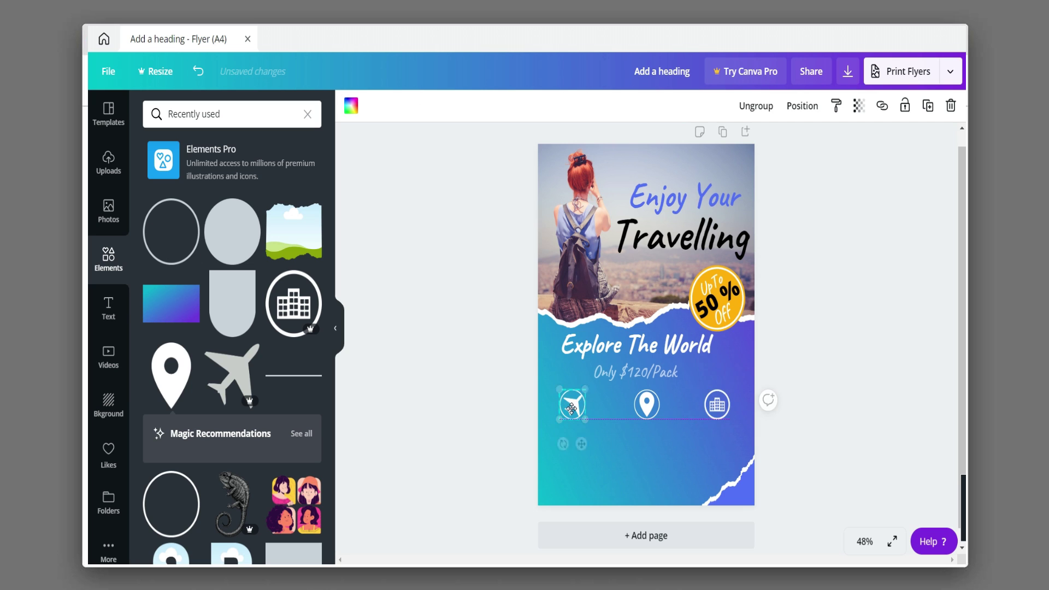
click(759, 385)
drag(716, 405, 730, 404)
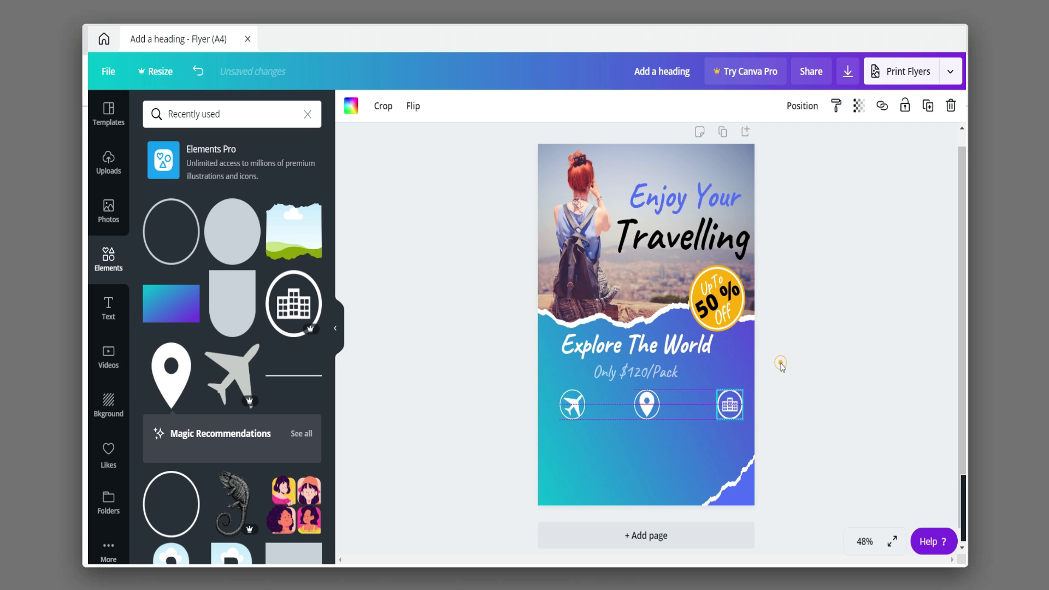
click(782, 379)
drag(646, 404, 651, 404)
key(Escape)
click(565, 401)
drag(566, 401, 565, 403)
click(855, 348)
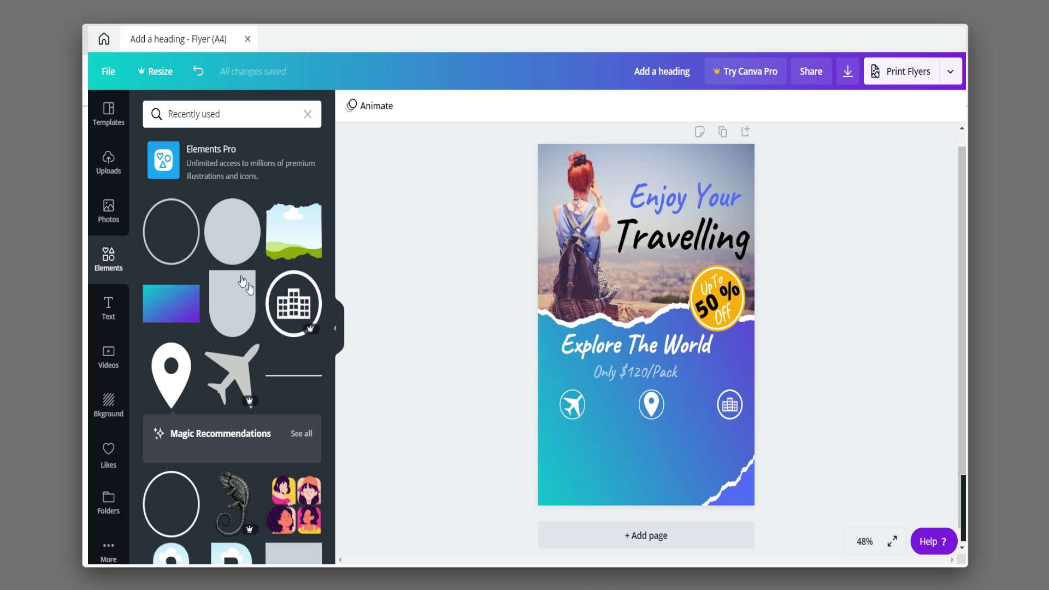
Insert a line as a short vertical divider between the airplane and pin icons, and duplicate it between the pin and building icons
click(294, 375)
drag(683, 328, 650, 330)
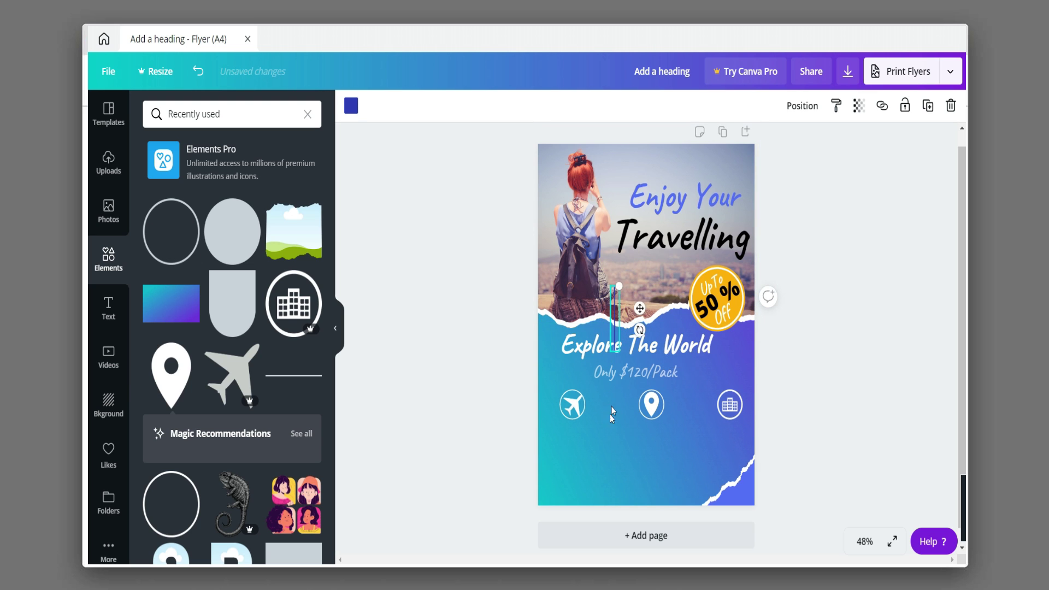
mouse_move(610, 422)
mouse_down()
mouse_move(610, 437)
mouse_move(610, 422)
mouse_up()
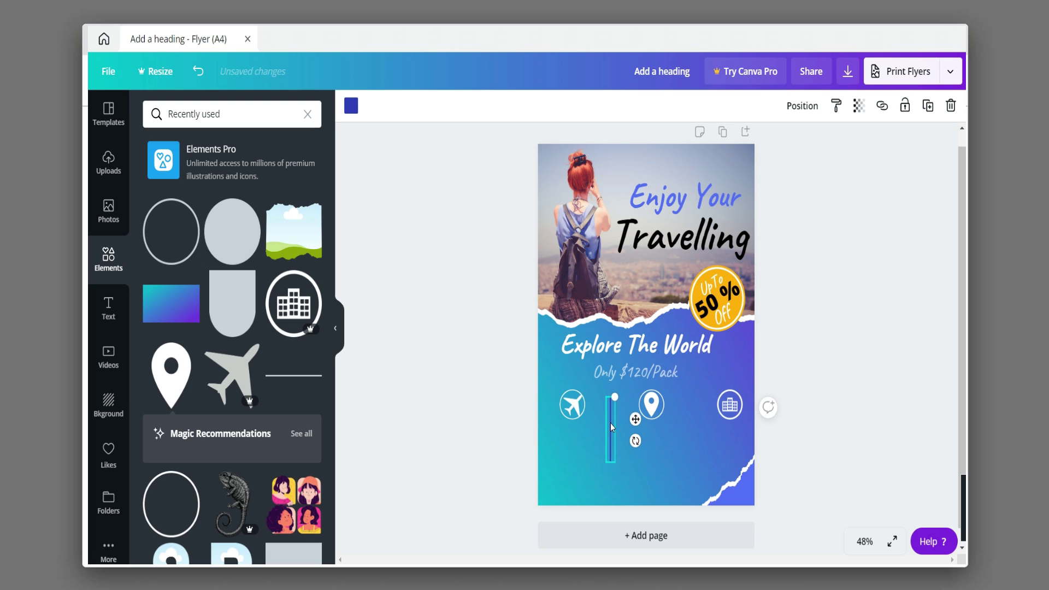
drag(615, 397, 694, 441)
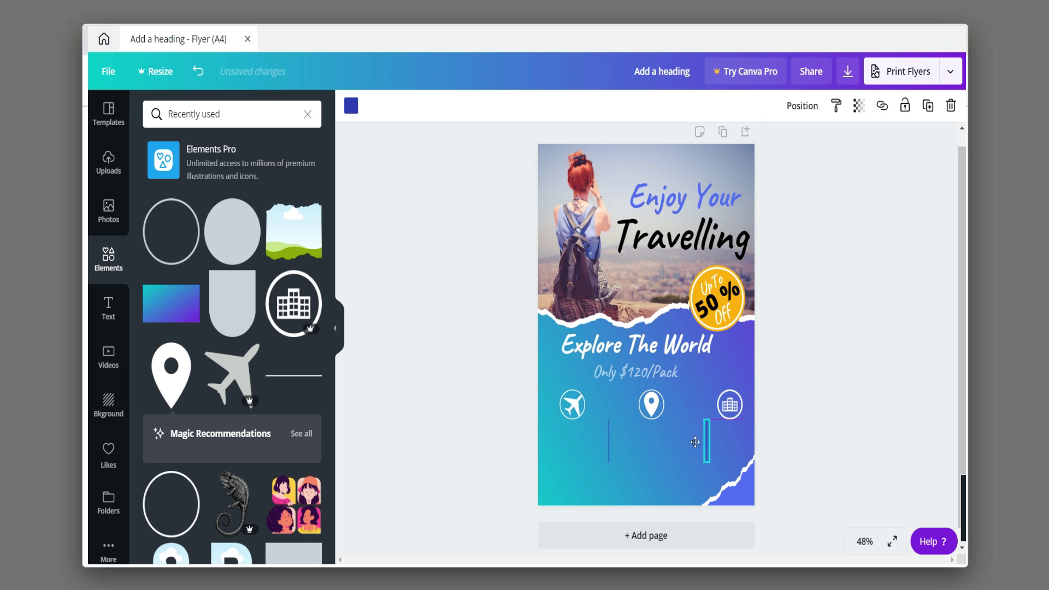
click(792, 361)
Recolor both vertical divider lines white
click(607, 437)
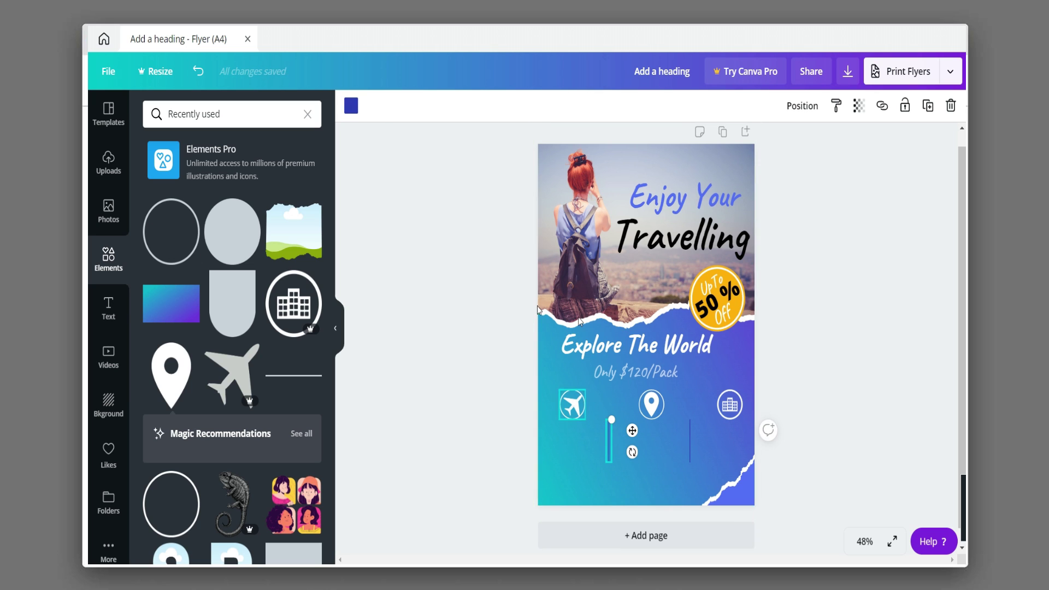
click(350, 105)
click(277, 241)
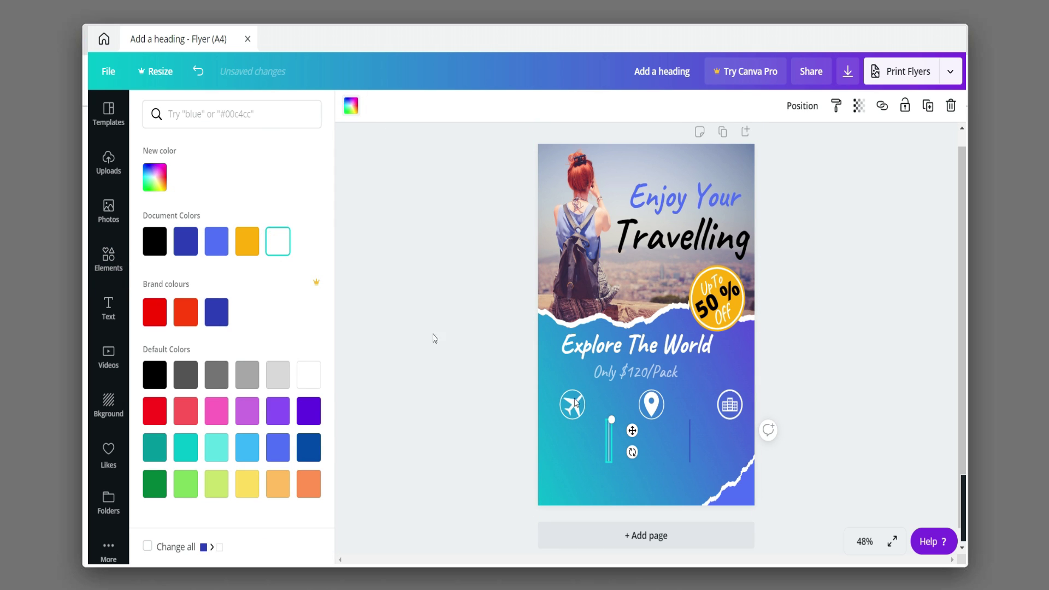
click(686, 437)
click(351, 106)
click(277, 241)
click(826, 368)
Enlarge the three icons and two dividers together slightly and center them across the flyer
drag(809, 374, 631, 437)
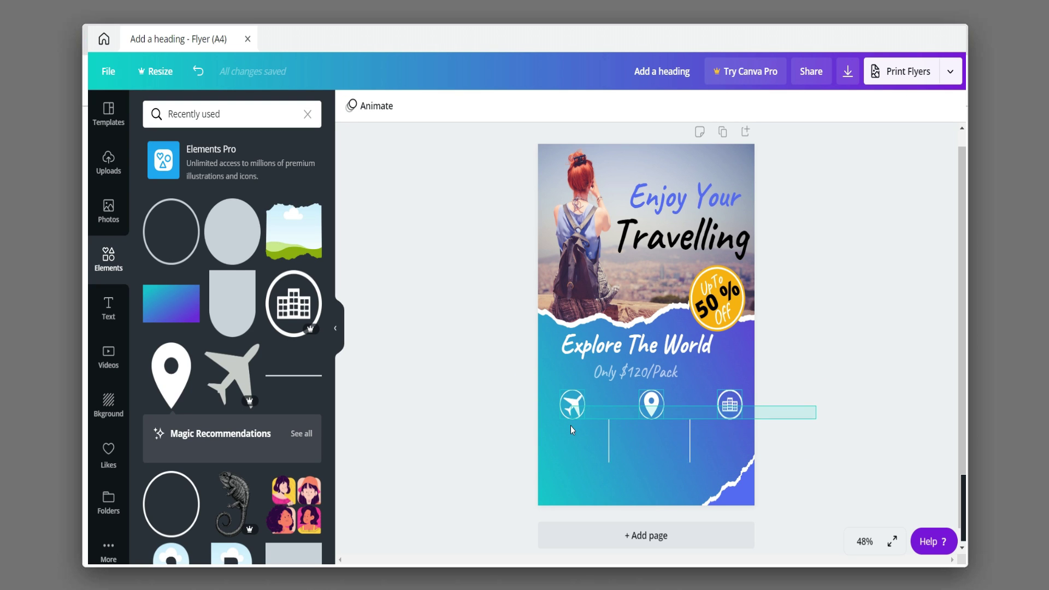
drag(570, 425, 571, 426)
drag(742, 463, 724, 451)
click(787, 402)
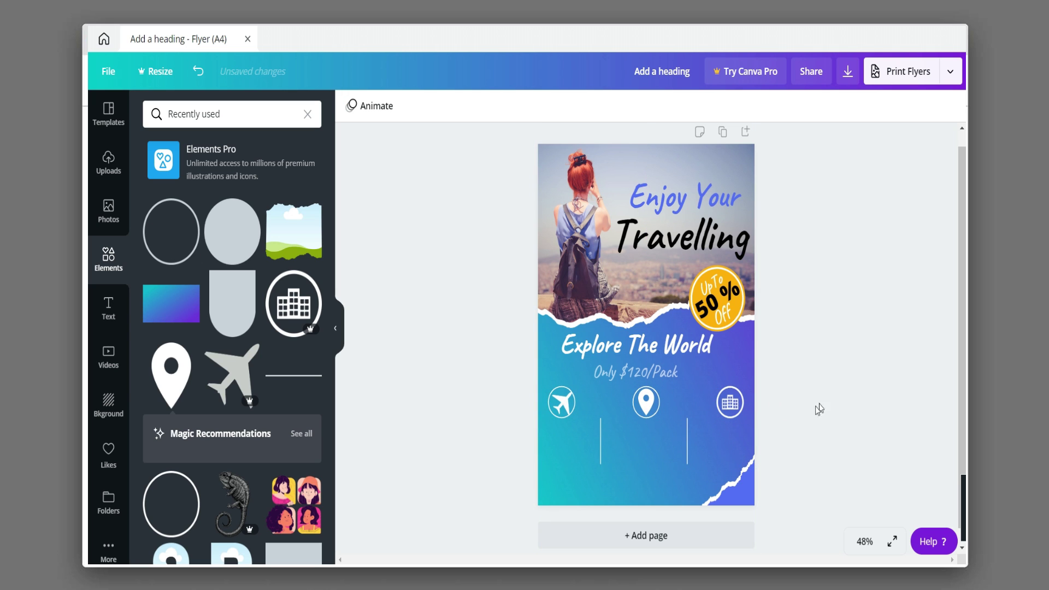
Add a subheading reading "Now that your eyes are forcas", wrapped onto two lines at size 27
click(106, 299)
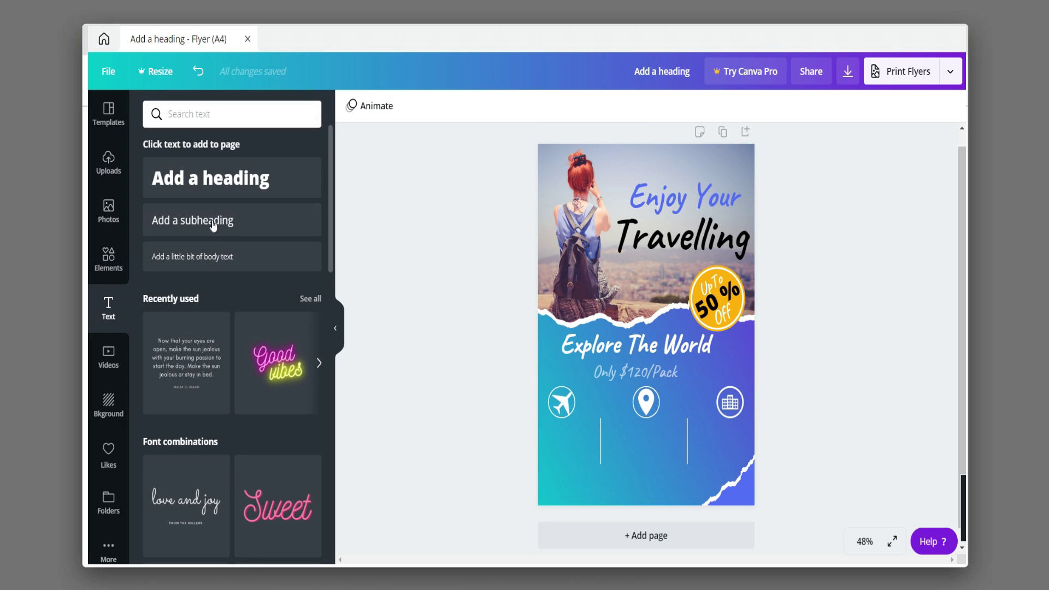
click(208, 227)
key(alt+Tab)
drag(407, 195, 229, 196)
click(914, 277)
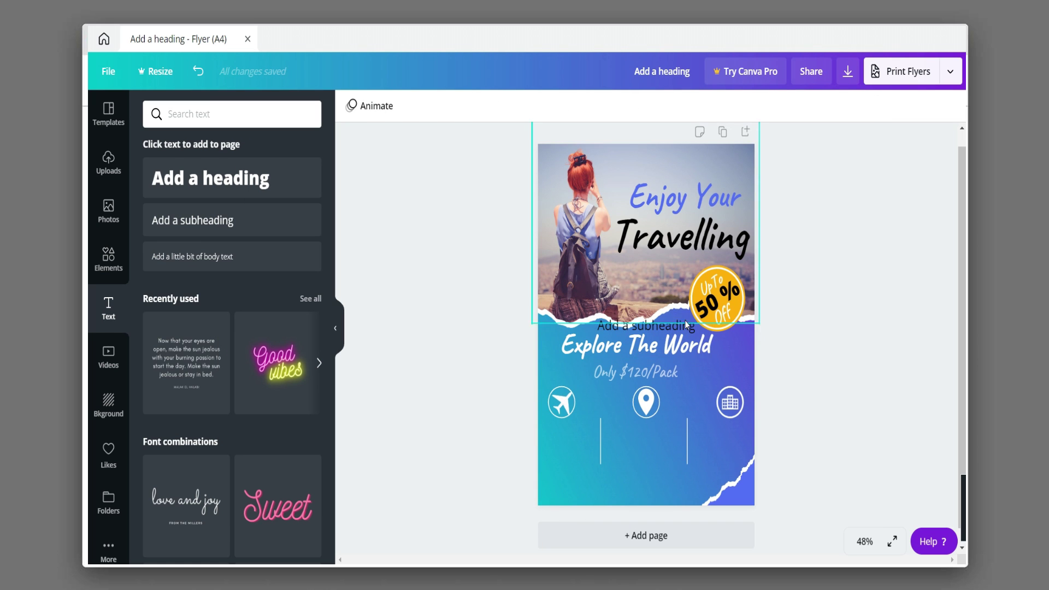
double_click(684, 322)
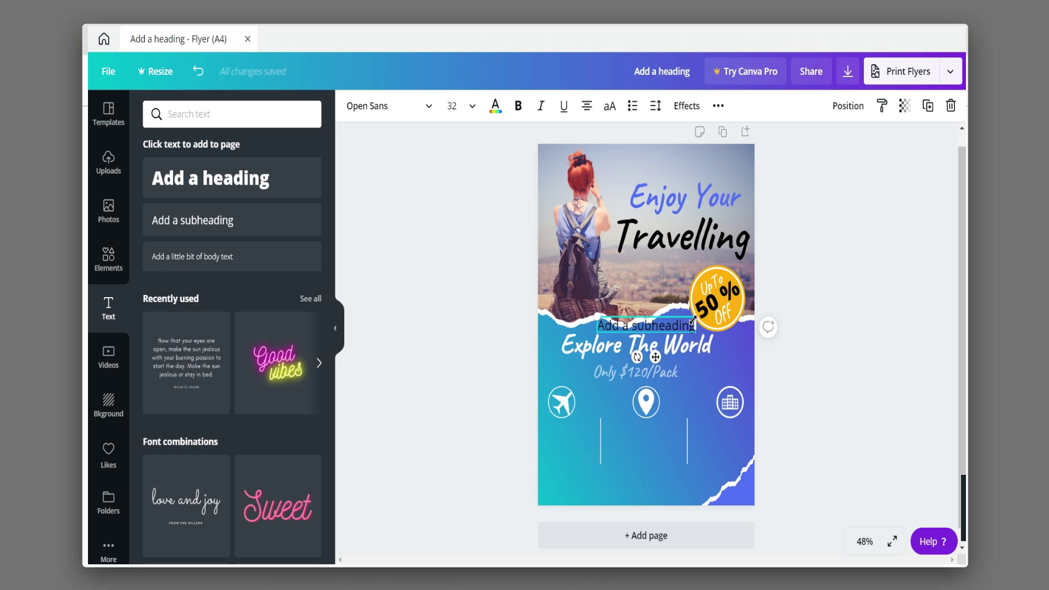
drag(686, 320, 583, 320)
text(Now that your eyes are forcas)
drag(754, 351, 659, 341)
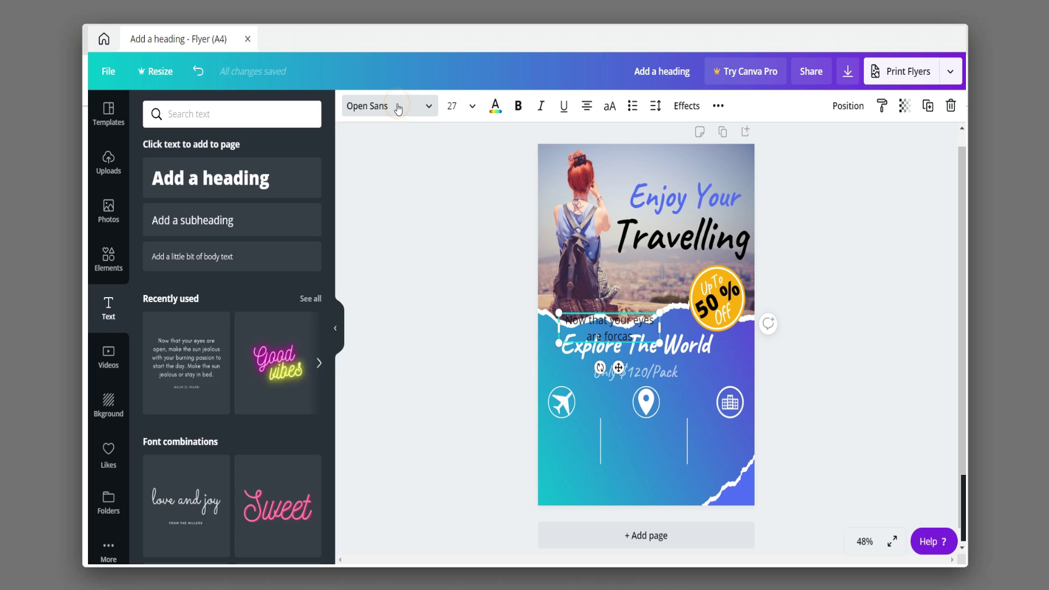
click(398, 109)
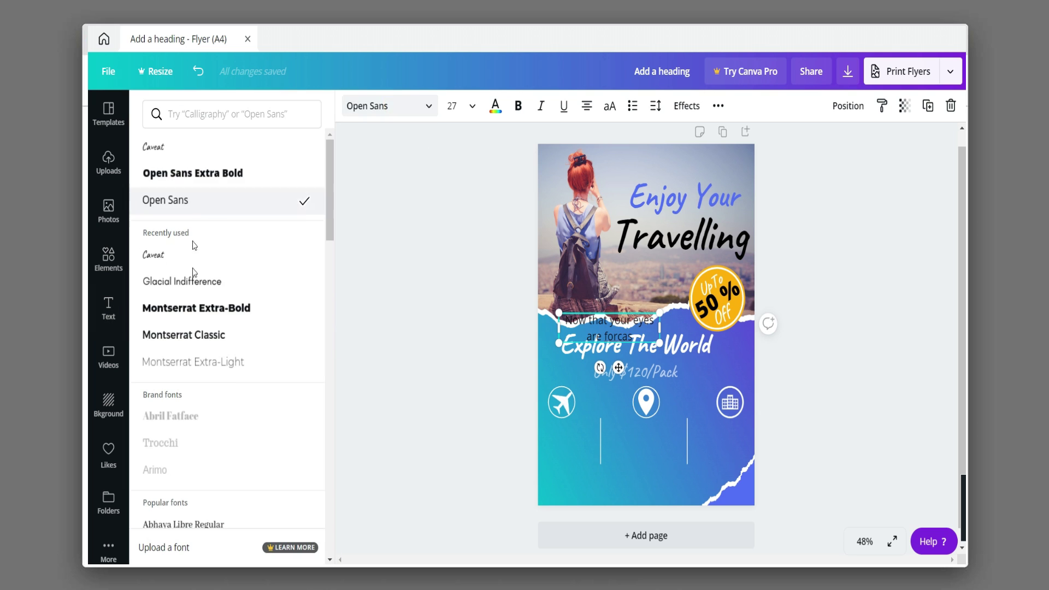
click(619, 372)
Place the small text block under the airplane icon and move the airplane and building icons slightly inward
drag(621, 331, 573, 404)
drag(726, 403, 714, 401)
click(590, 441)
Duplicate the text block under the pin and building icons
drag(616, 456, 690, 456)
key(ctrl+d)
key(ctrl+d)
click(792, 404)
Shorten both divider lines to about 31.9 so they end near the bottom of the text blocks
click(687, 445)
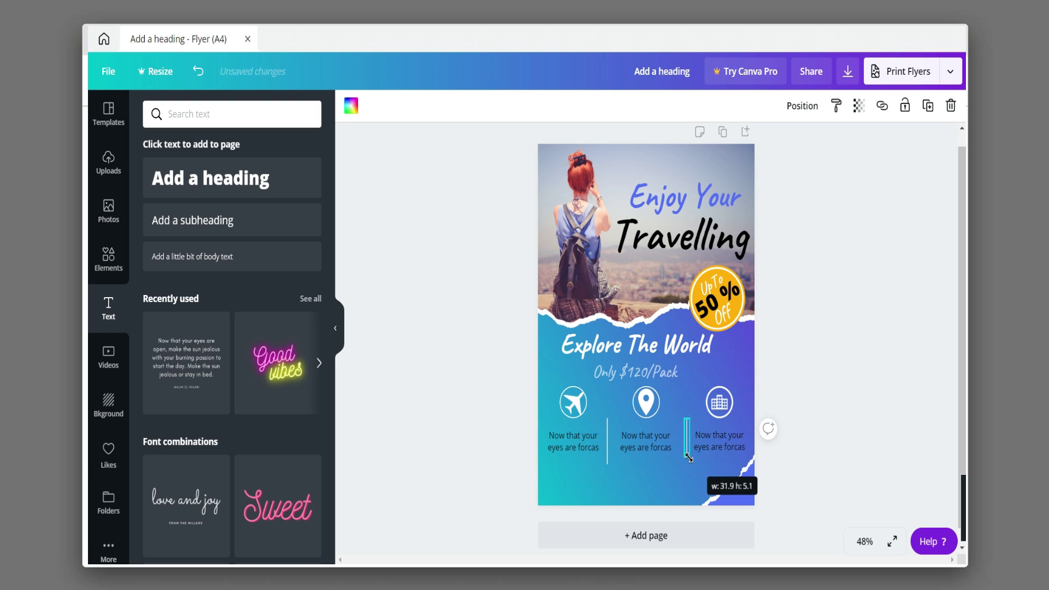
click(608, 452)
drag(608, 463, 608, 458)
click(880, 393)
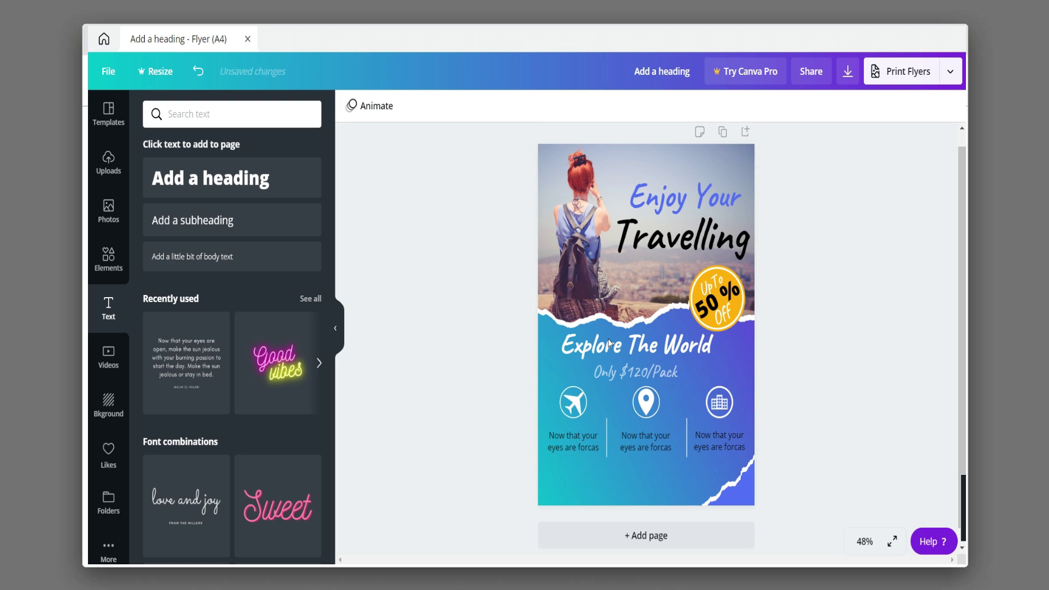
Insert the half-rounded shape, lay it horizontally with its round end to the left, and place it below the text blocks
click(103, 271)
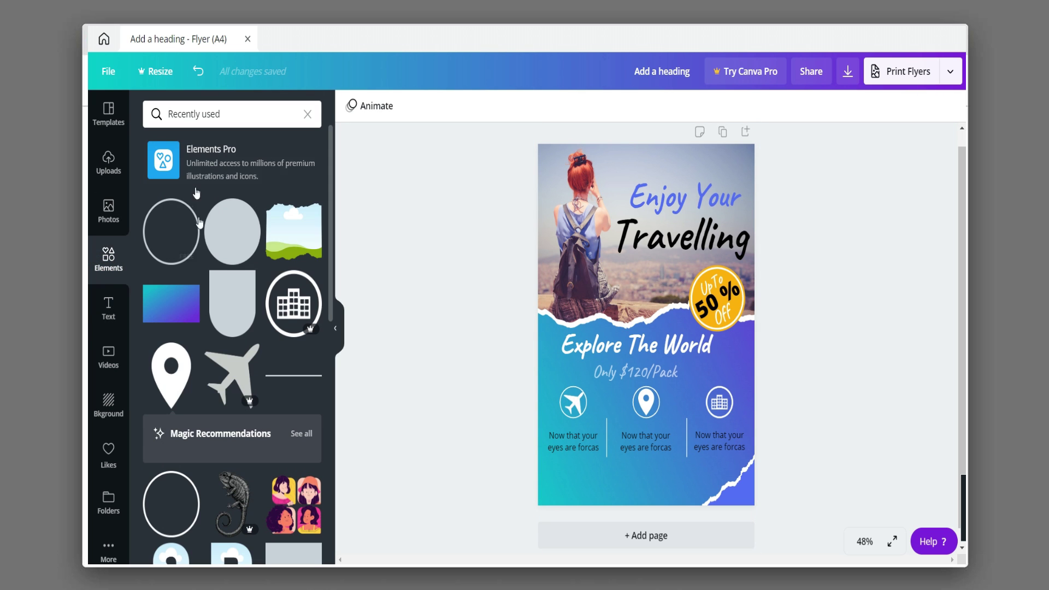
click(230, 299)
drag(667, 372, 625, 473)
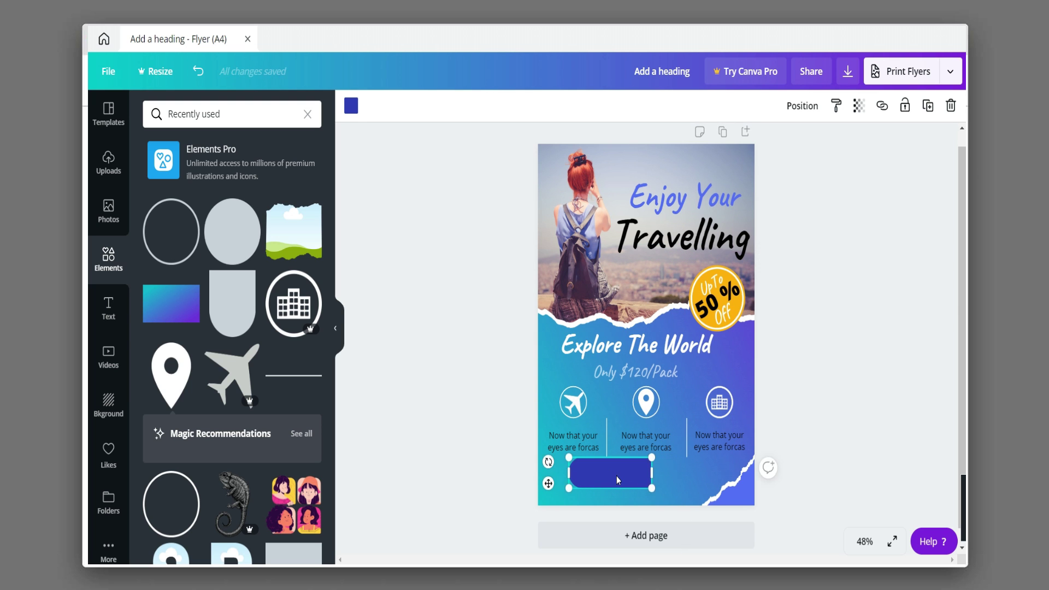
scroll(616, 475, up, 10)
scroll(598, 438, down, 5)
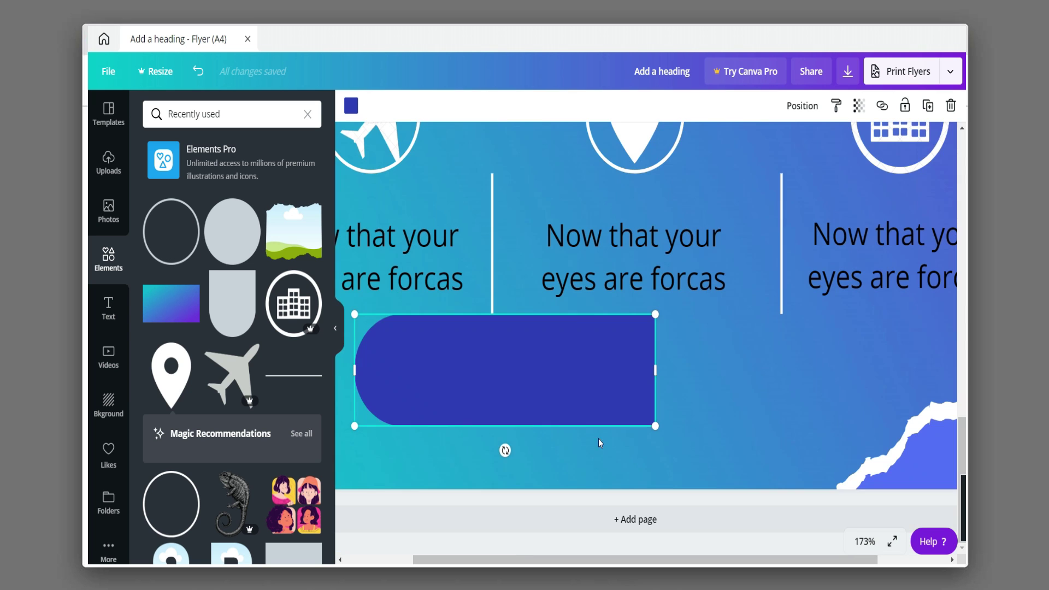
drag(541, 388, 537, 383)
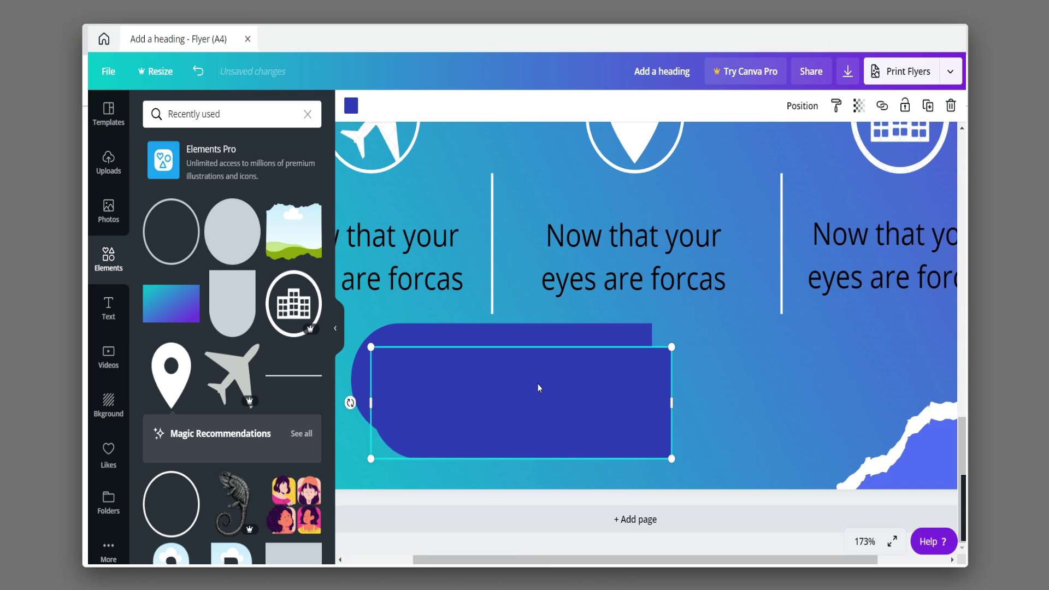
Rotate a duplicate of the half-rounded shape to complete a pill with the first, and color both halves white
drag(501, 460, 663, 401)
drag(598, 404, 817, 380)
drag(774, 448, 532, 402)
click(280, 247)
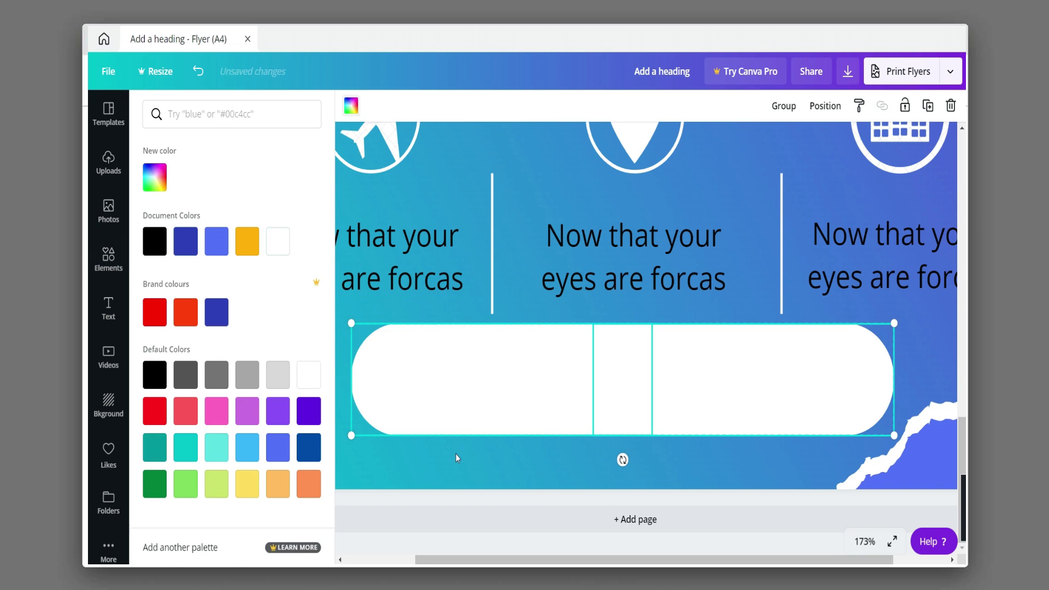
click(456, 451)
Add a subheading containing the "call us" phone line copied from the Notepad text, and set it in uppercase
click(108, 308)
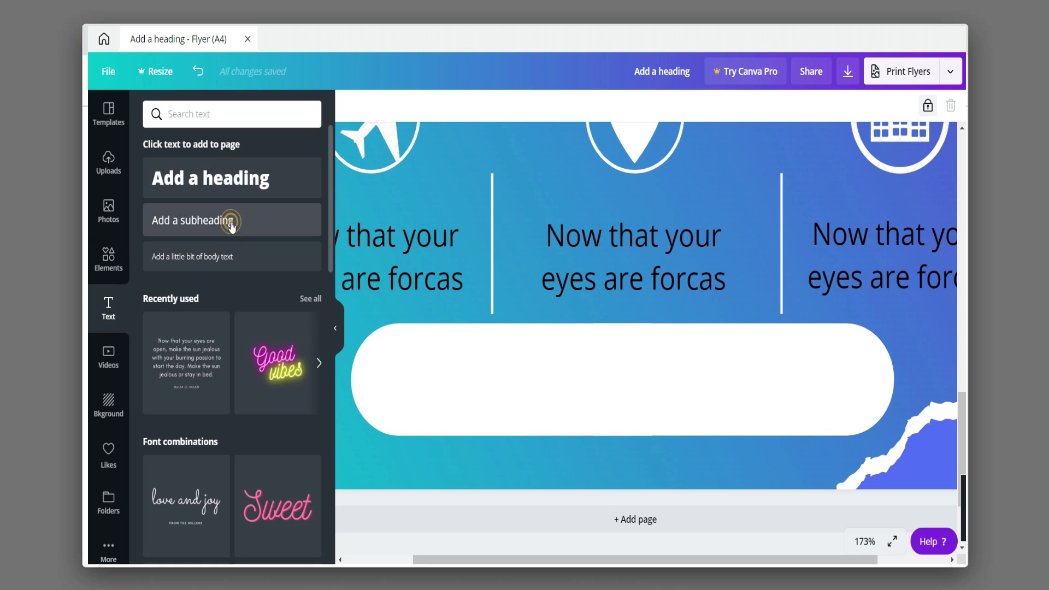
click(233, 222)
key(alt+Tab)
triple_click(372, 335)
key(ctrl+c)
click(907, 349)
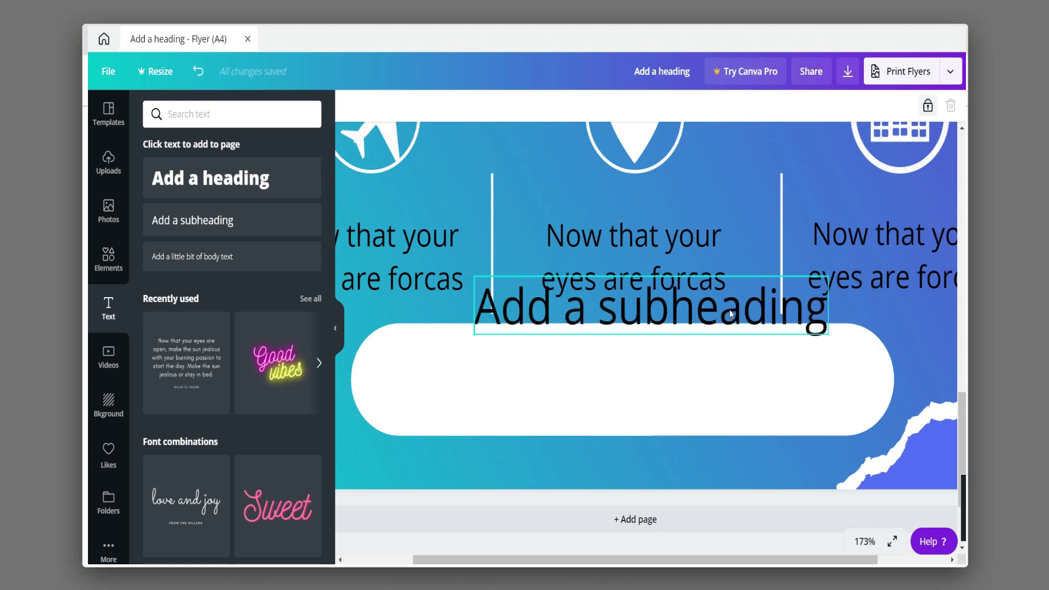
click(727, 310)
drag(826, 317, 479, 299)
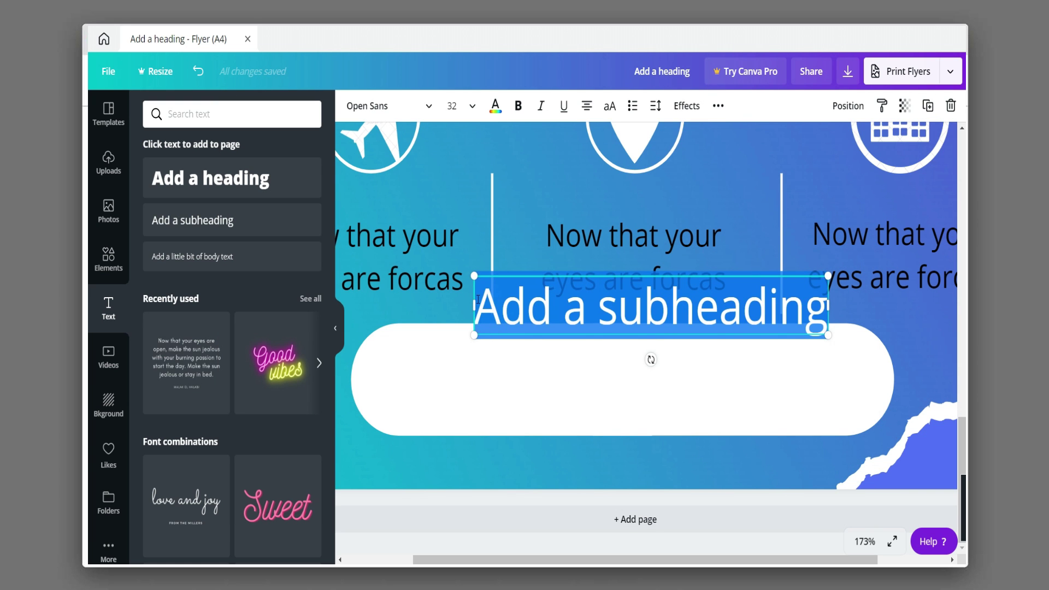
key(ctrl+v)
click(609, 106)
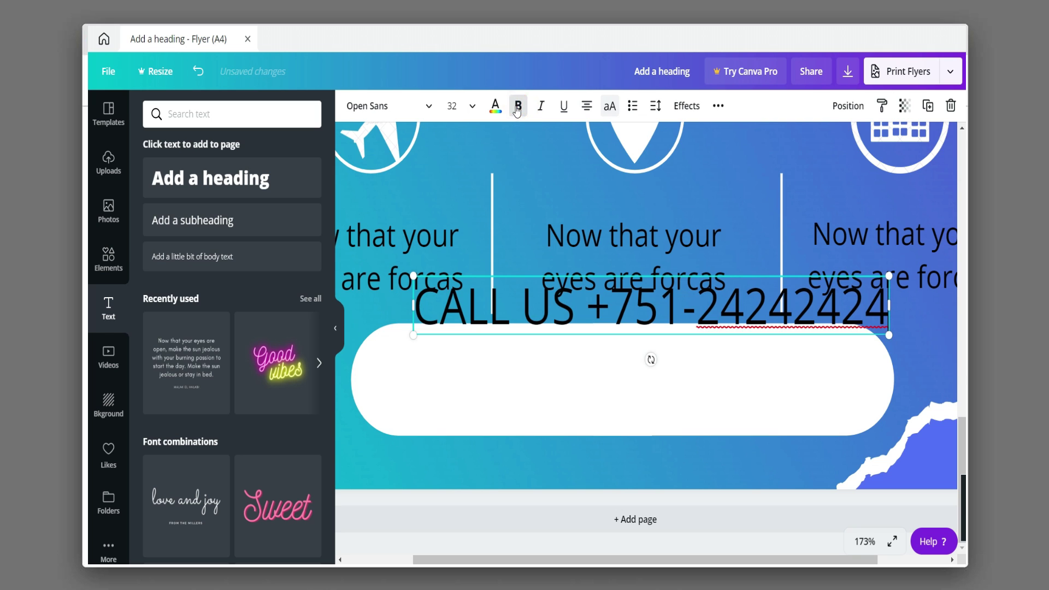
Make the call line bold, move it onto the white pill, and enlarge it to size 32.6
click(517, 106)
drag(797, 284, 768, 359)
drag(868, 345, 873, 348)
Color the call line with the blue document color and center it within the white pill
click(495, 106)
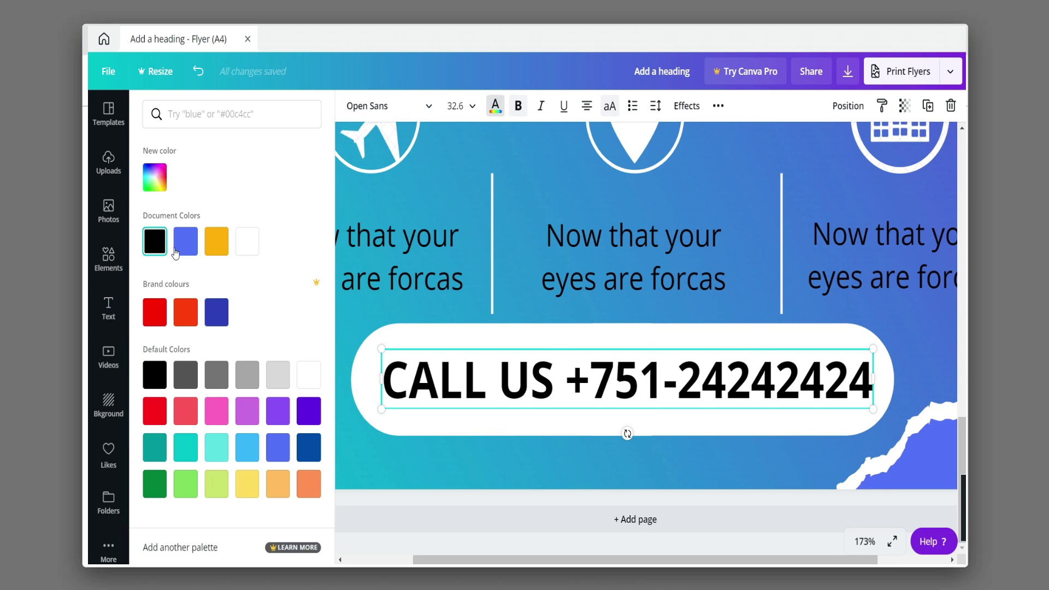
click(186, 240)
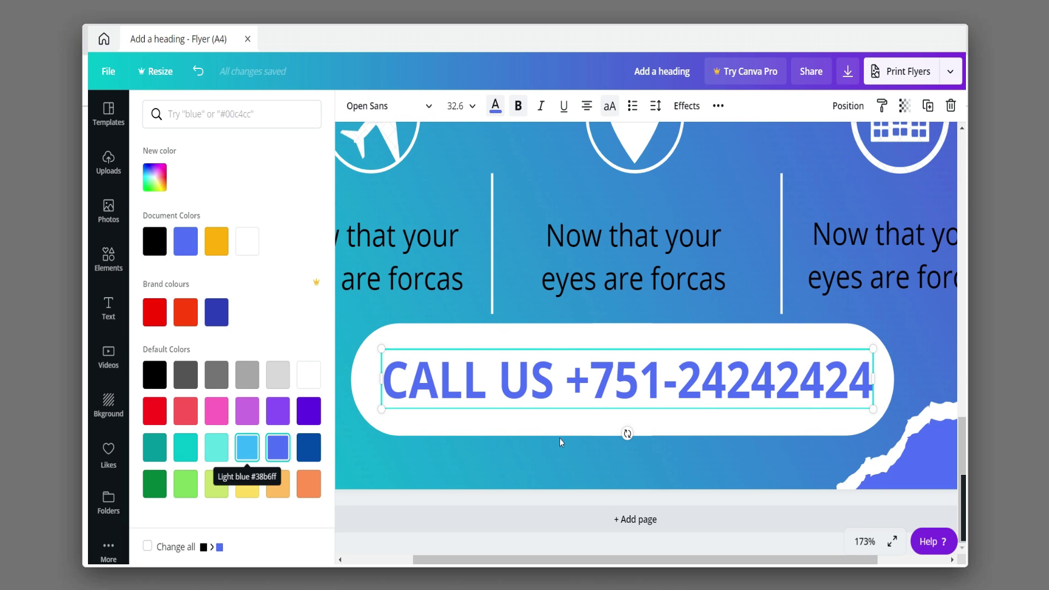
click(742, 382)
drag(741, 376, 737, 376)
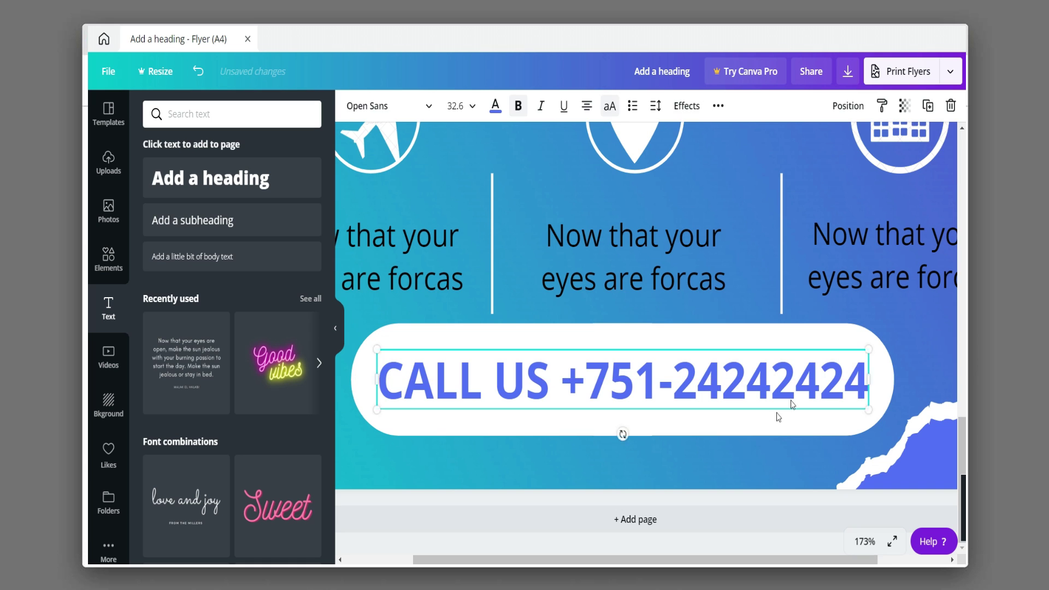
click(751, 440)
click(193, 221)
click(192, 220)
key(alt+Tab)
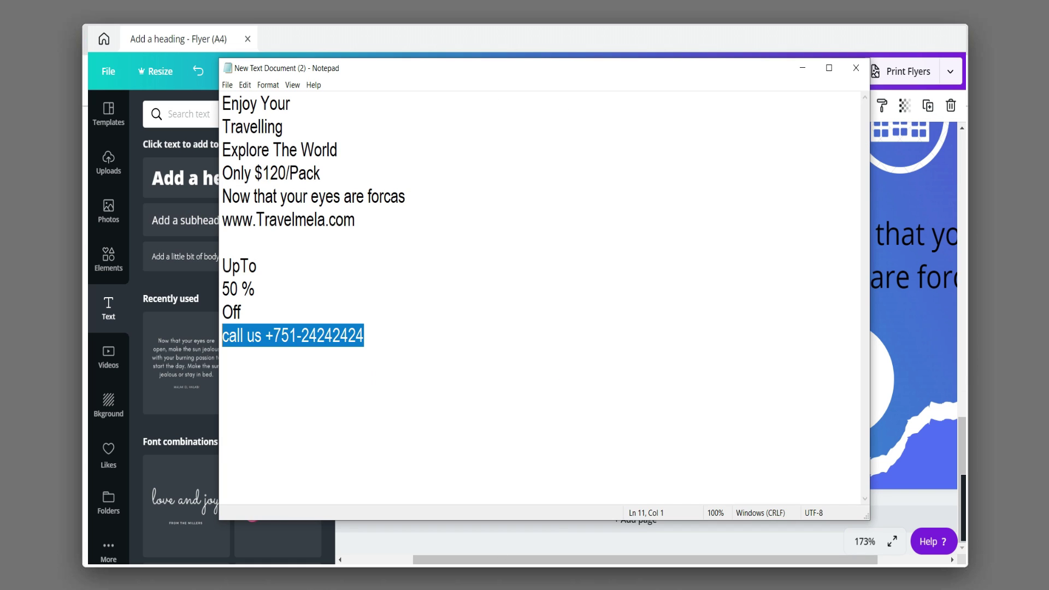
drag(355, 230, 235, 221)
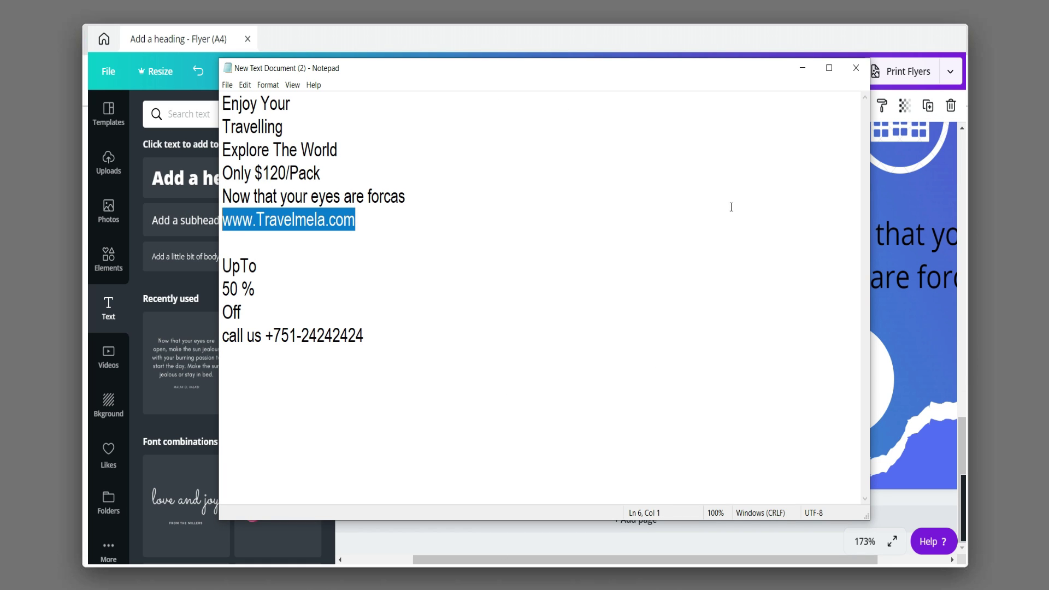
key(alt+Tab)
click(737, 298)
drag(827, 308, 466, 287)
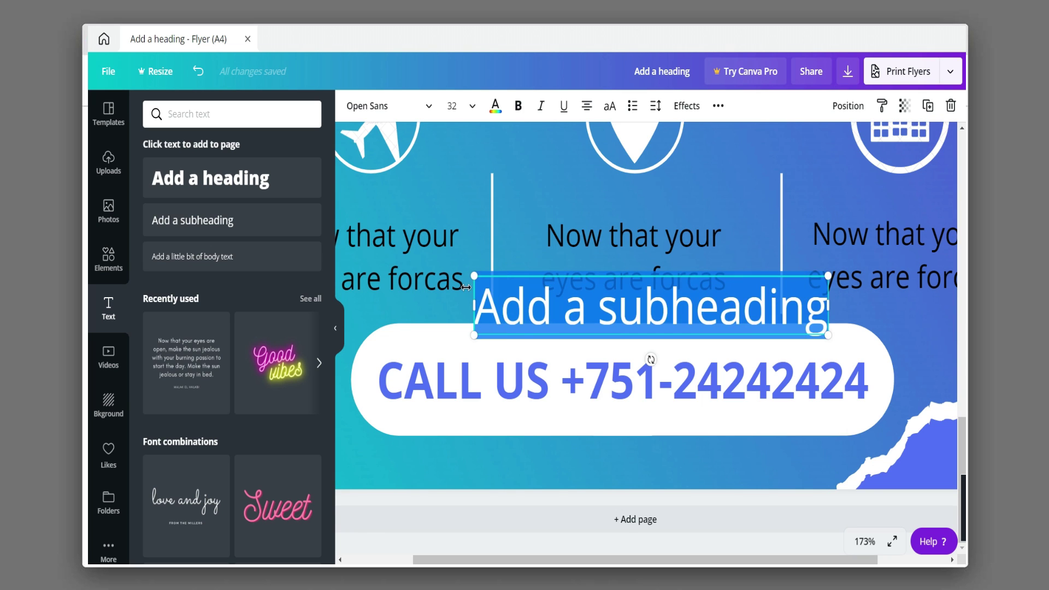
text(www.Travelmela.com)
Format the web address in white Glacial Indifference and lower its opacity so it looks slightly faded
click(385, 107)
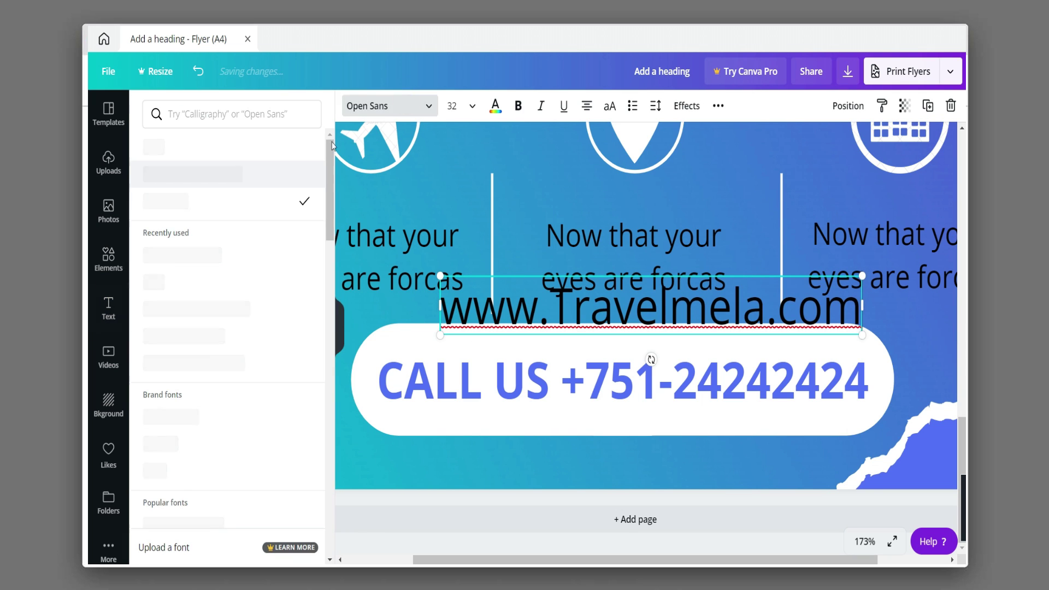
click(186, 256)
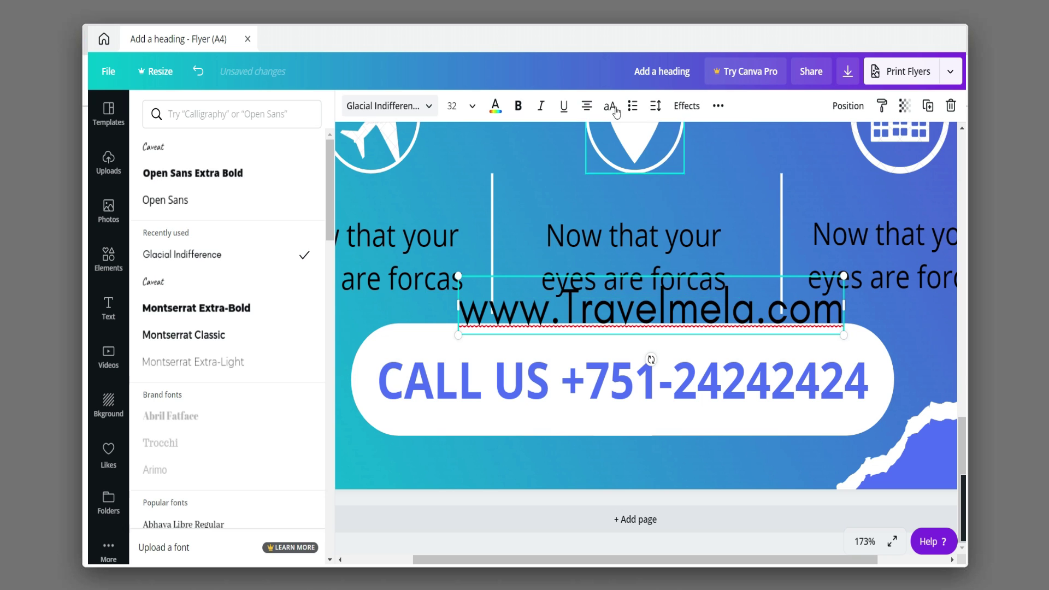
click(496, 107)
click(247, 241)
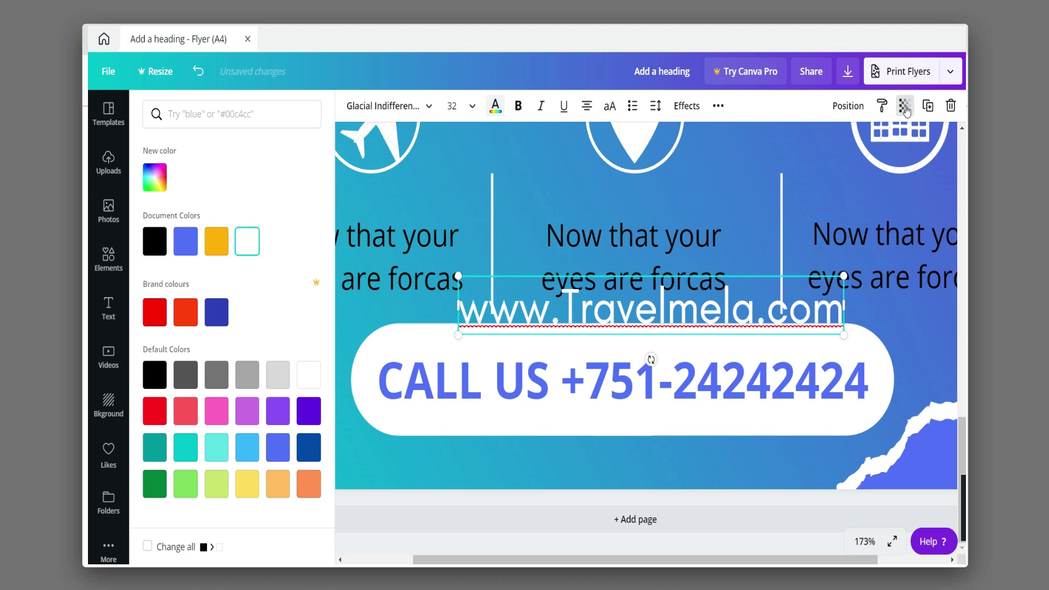
click(905, 107)
drag(869, 142, 852, 142)
click(749, 277)
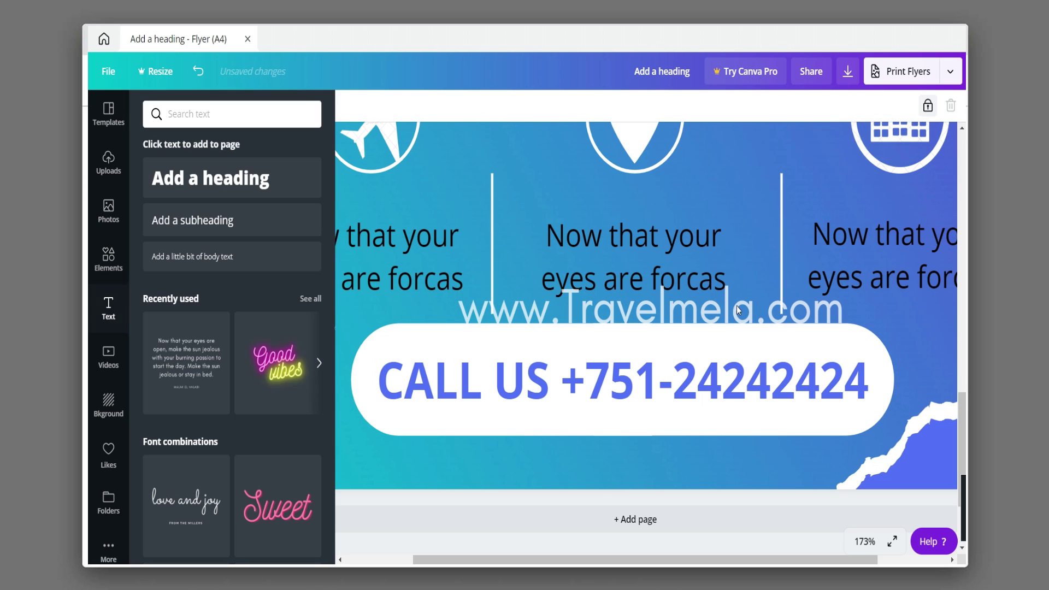
Move the web address below the pill, widen its letter spacing, and reduce the text to size 30.7
click(737, 311)
drag(737, 311, 681, 470)
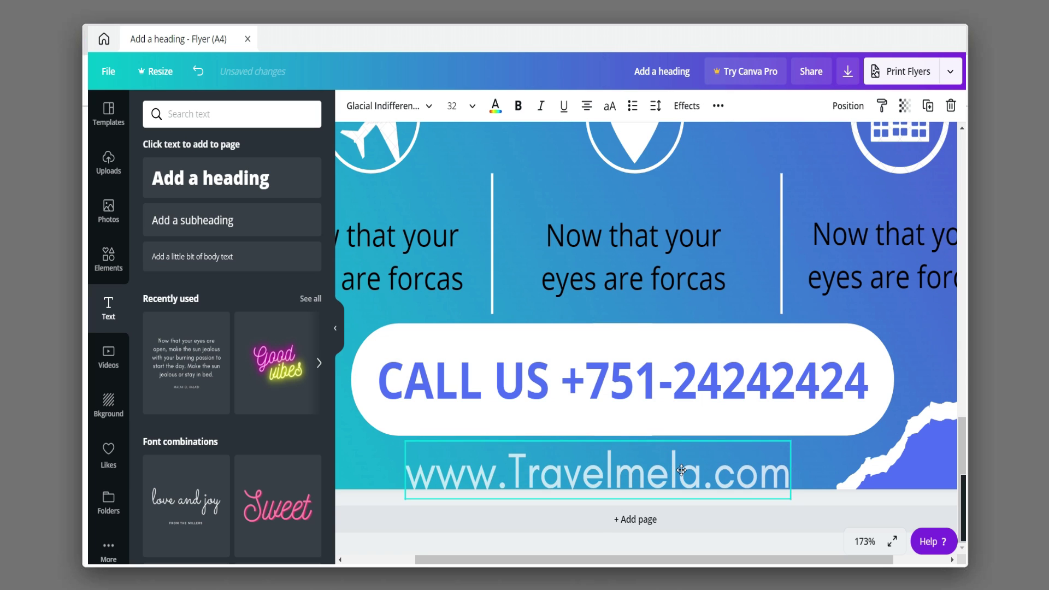
click(656, 108)
drag(729, 146, 743, 148)
drag(866, 441, 804, 473)
drag(732, 478, 784, 469)
click(930, 343)
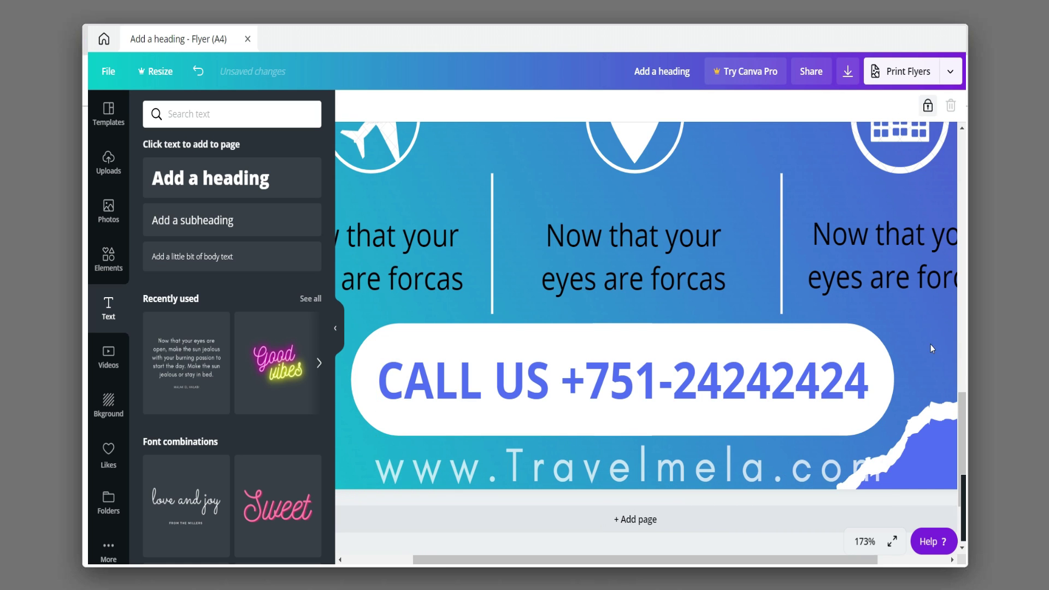
Fit the whole flyer in view, then shrink the web address and center it under the pill, clear of the torn-paper corner
click(864, 541)
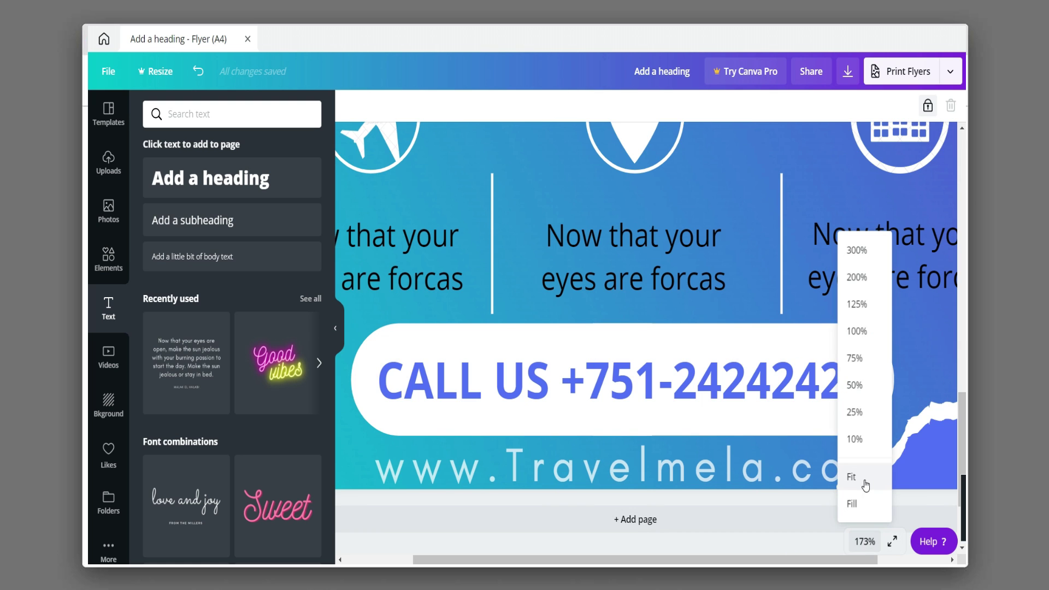
click(865, 484)
click(677, 487)
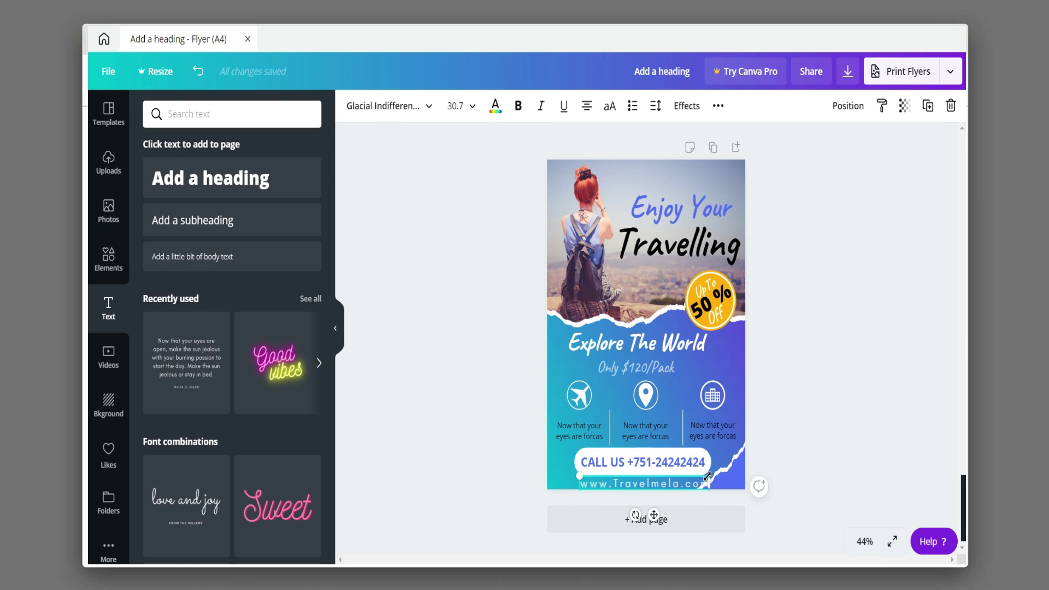
drag(693, 484, 670, 483)
click(822, 358)
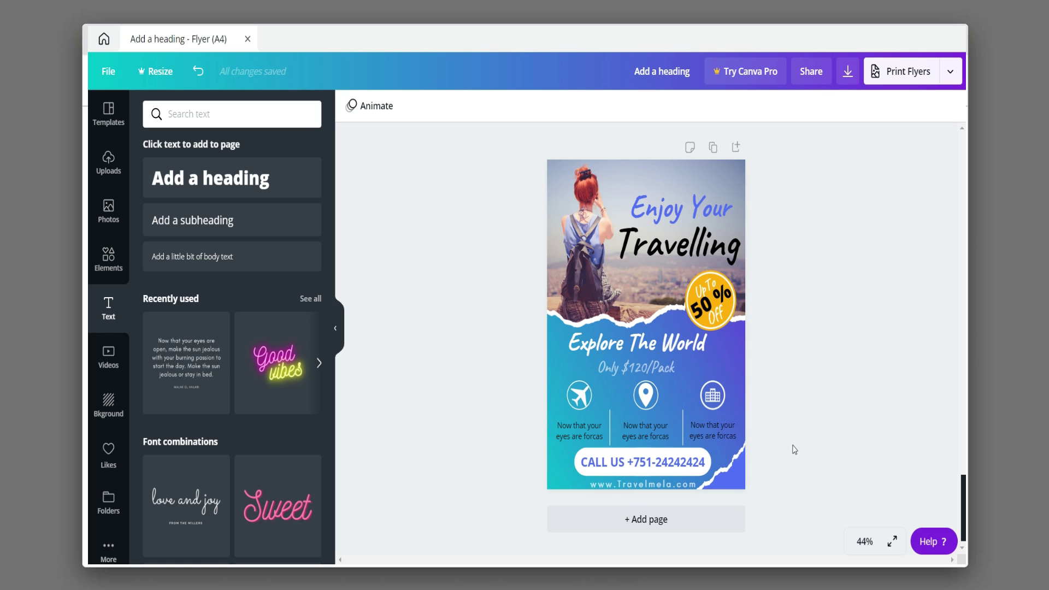
Select the icon row with its captions and divider lines and shift it slightly up, closer to the price text
drag(787, 397, 542, 425)
click(846, 319)
drag(461, 378, 665, 425)
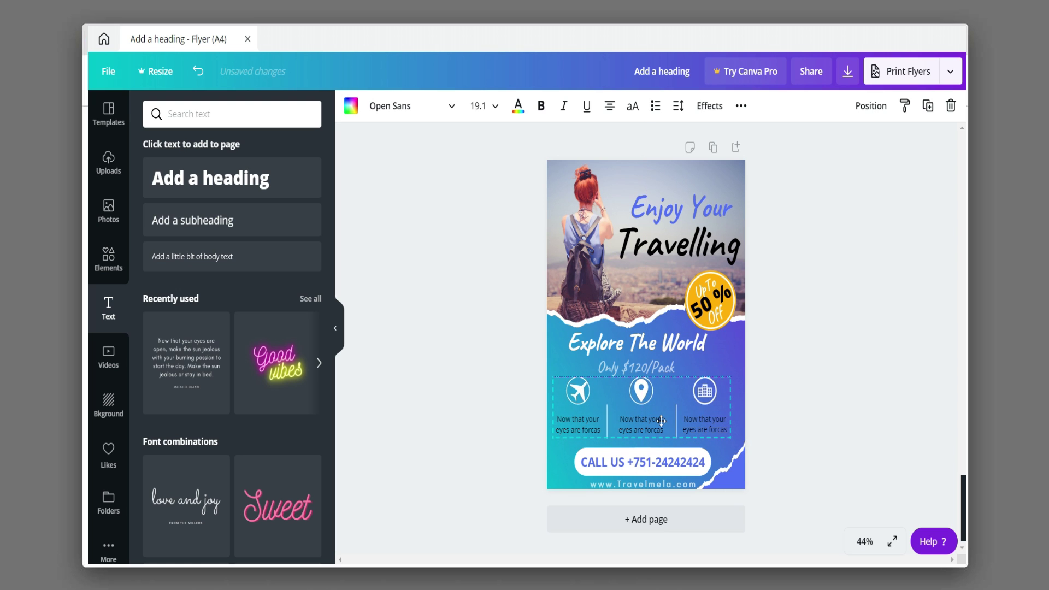
click(781, 383)
Shrink the pill and its call line slightly, raise them above the web address, and exit the full-screen preview
click(645, 463)
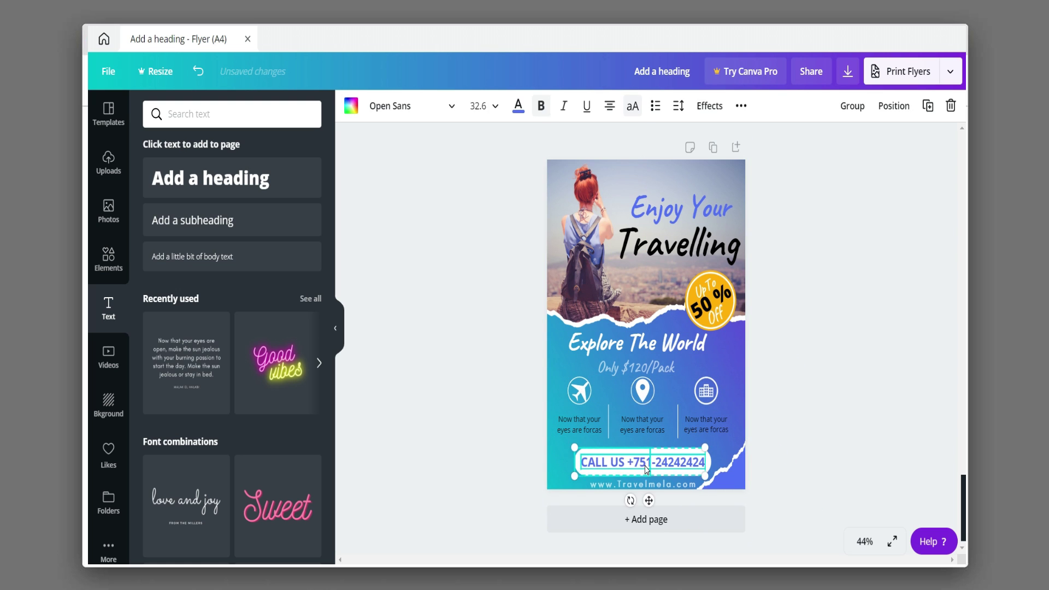
drag(644, 469, 646, 464)
drag(556, 456, 668, 483)
click(674, 494)
click(844, 406)
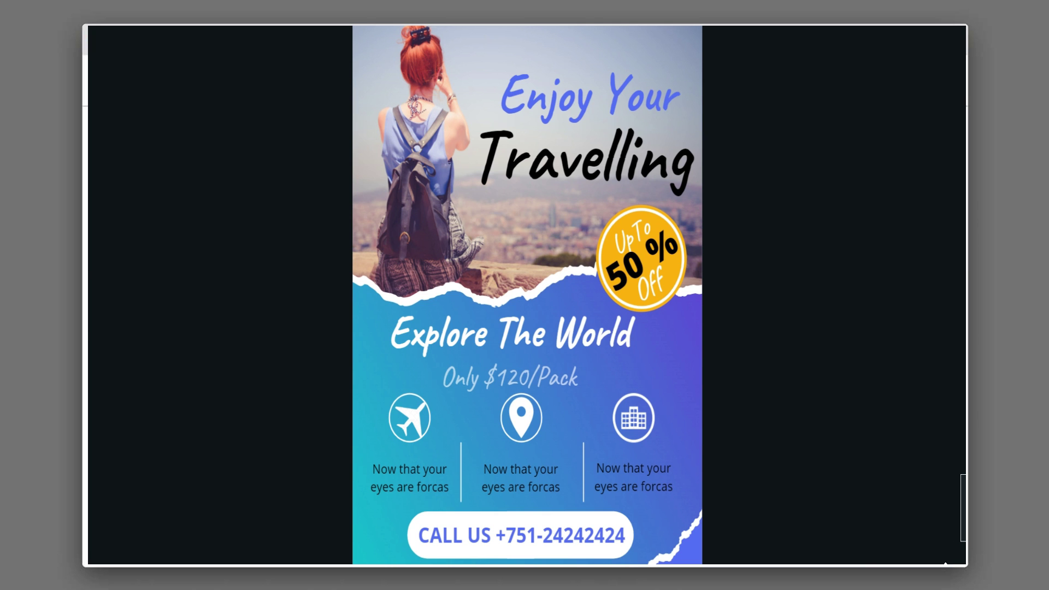
key(Escape)
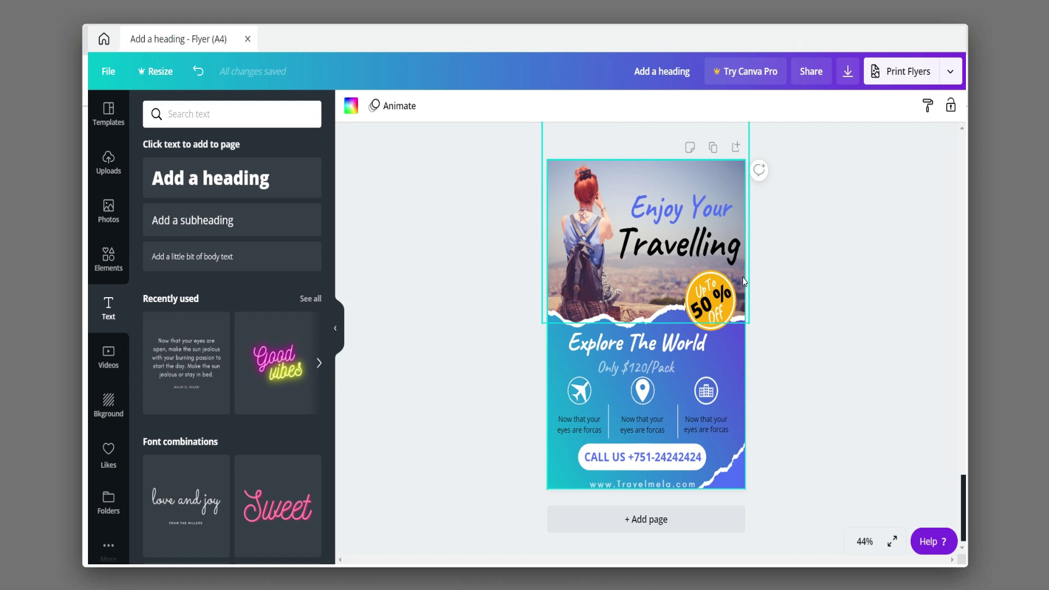